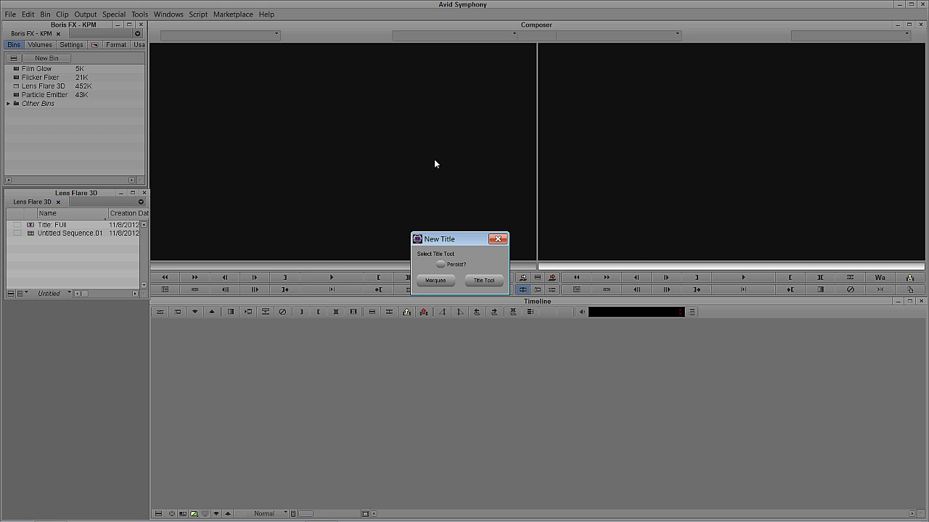
- Start a new title in the Title Tool and draw a small white circle in the frame's upper-left corner
left_click(484, 287)
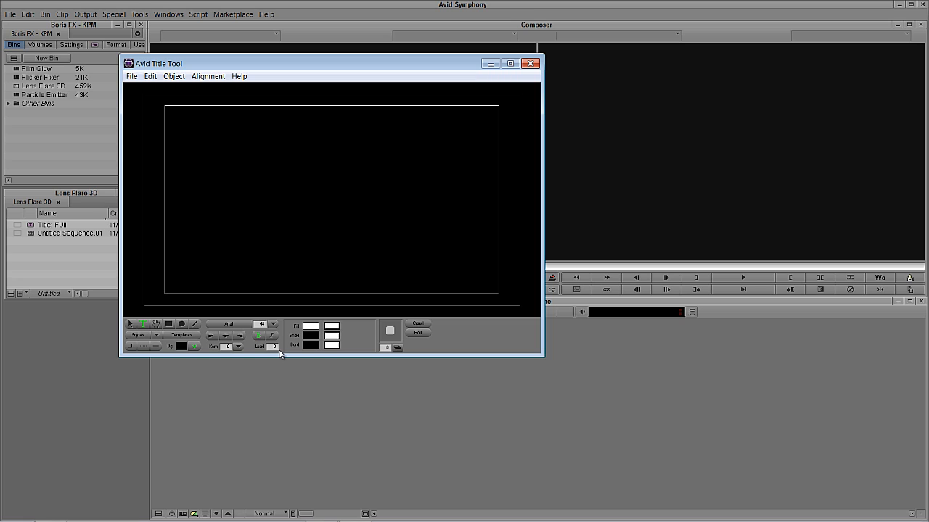
left_click(182, 324)
key("Caps_Lock")
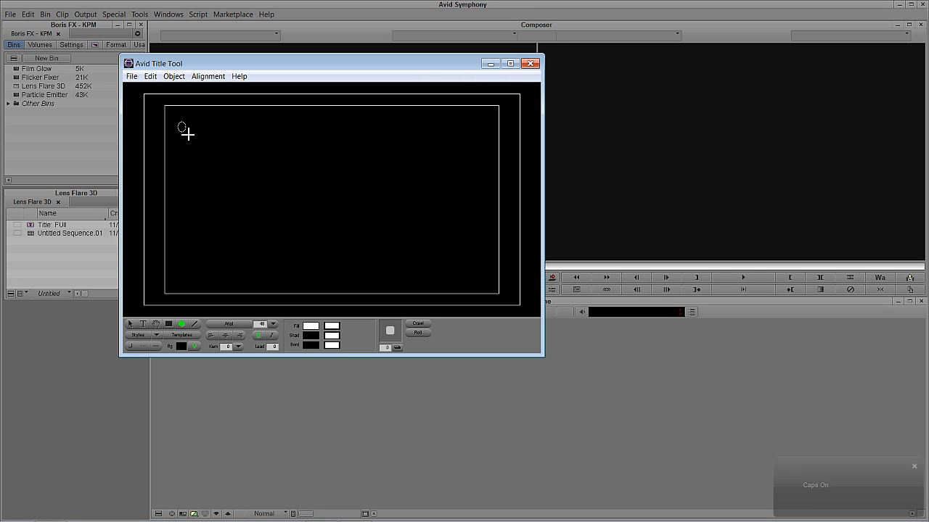
key("Caps_Lock")
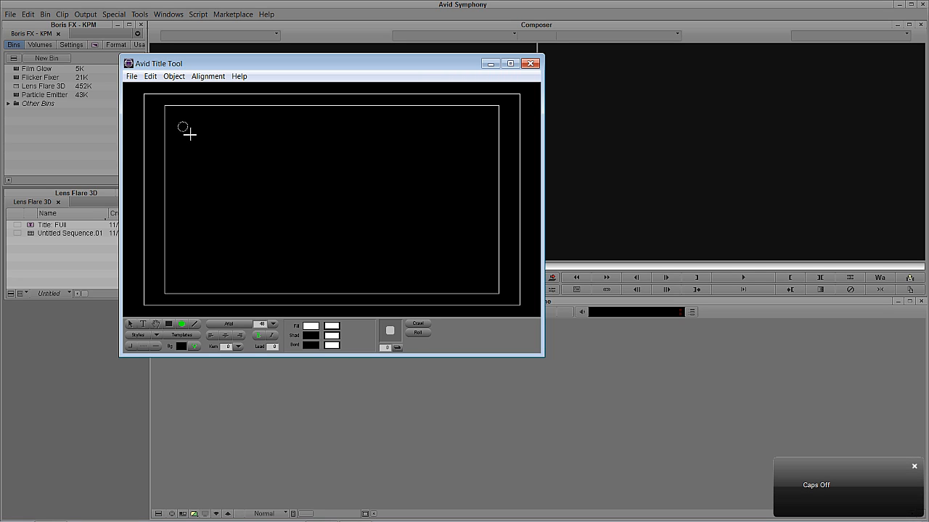
left_click_drag(189, 134, 165, 98)
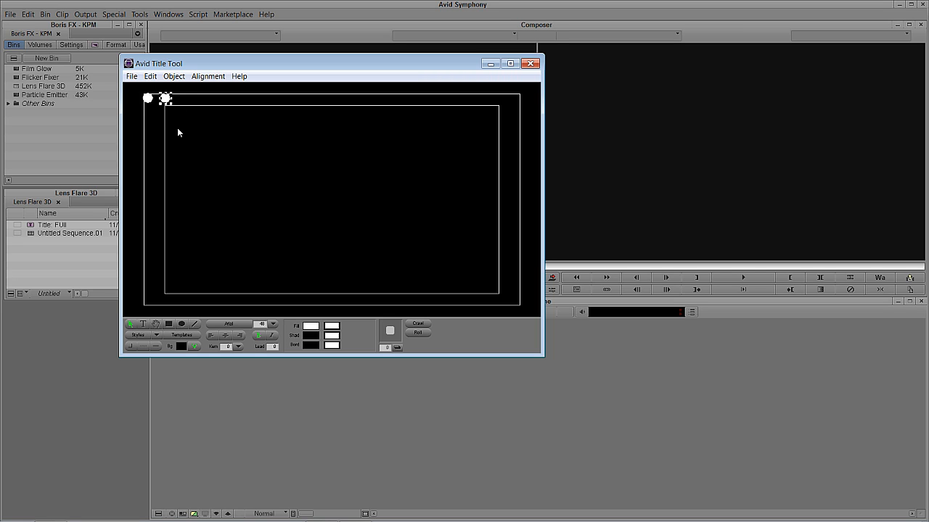
- Duplicate the circles into two rows of sixteen dots and close the title without saving it
left_click(148, 97, "shift")
left_click_drag(146, 102, 220, 102)
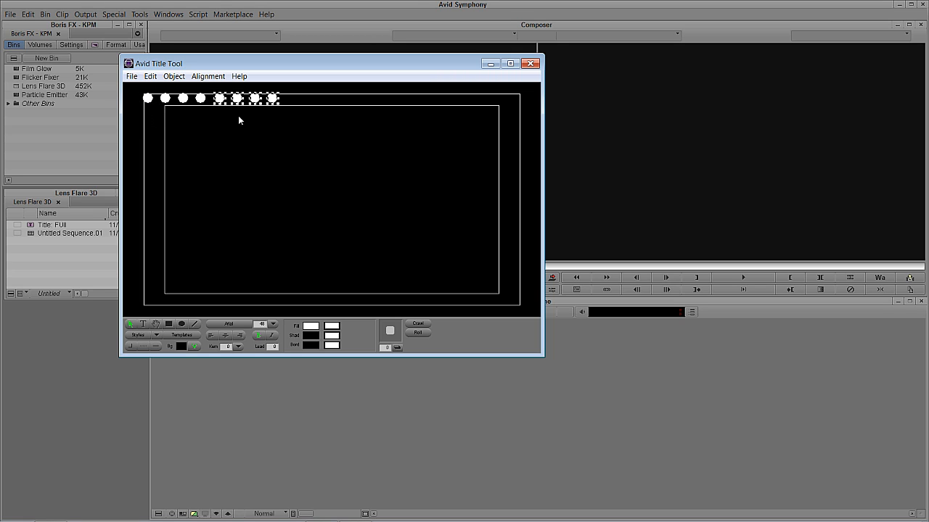
left_click_drag(301, 134, 140, 92)
left_click_drag(151, 101, 301, 102)
left_click_drag(443, 144, 149, 118)
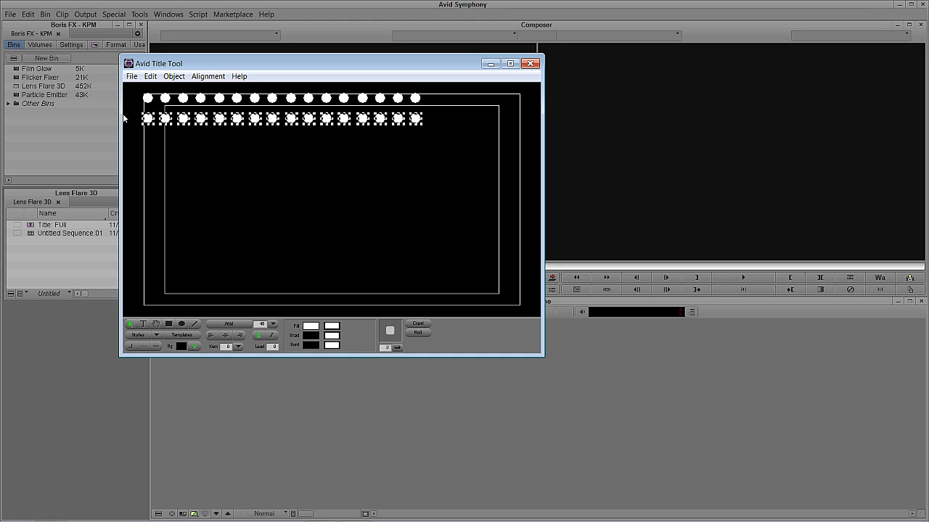
left_click(531, 64)
left_click(287, 227)
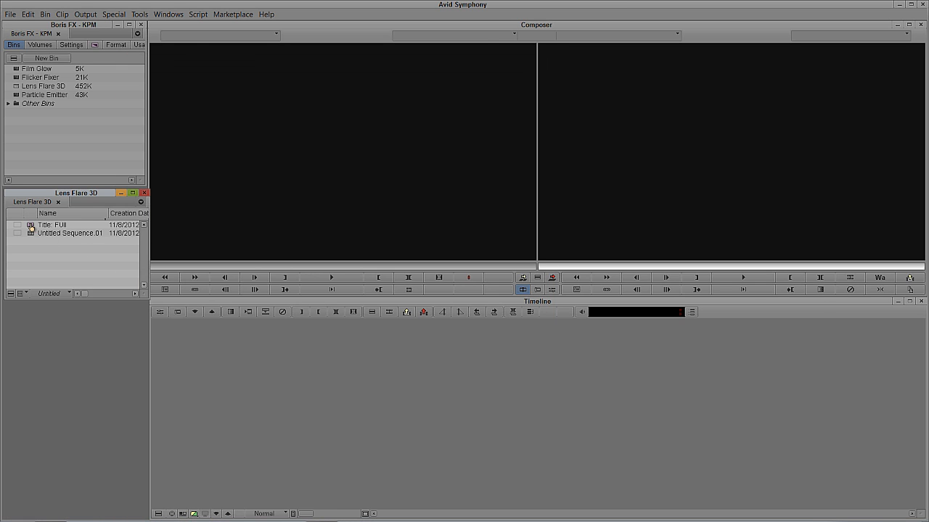
- Load the existing FUll title from the Lens Flare 3D bin and overwrite it into a new sequence
double_click(31, 225)
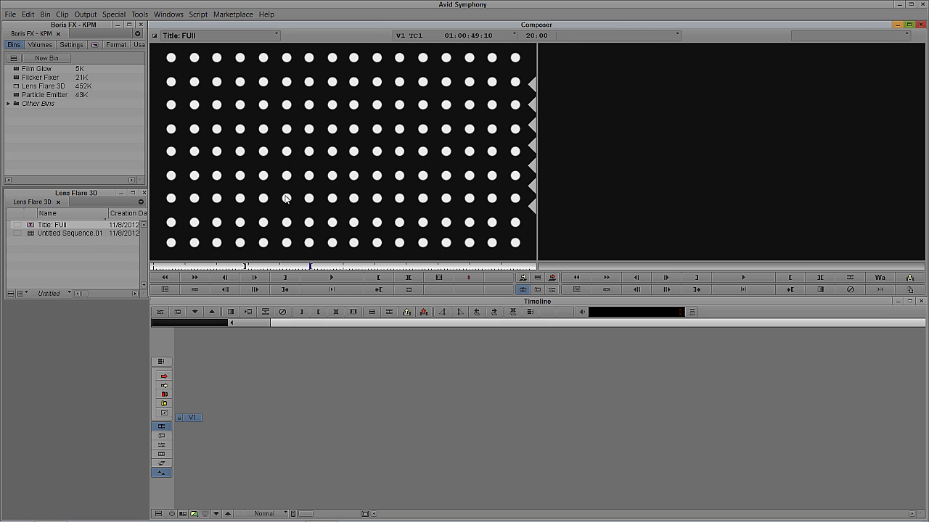
key("b")
left_click(530, 396)
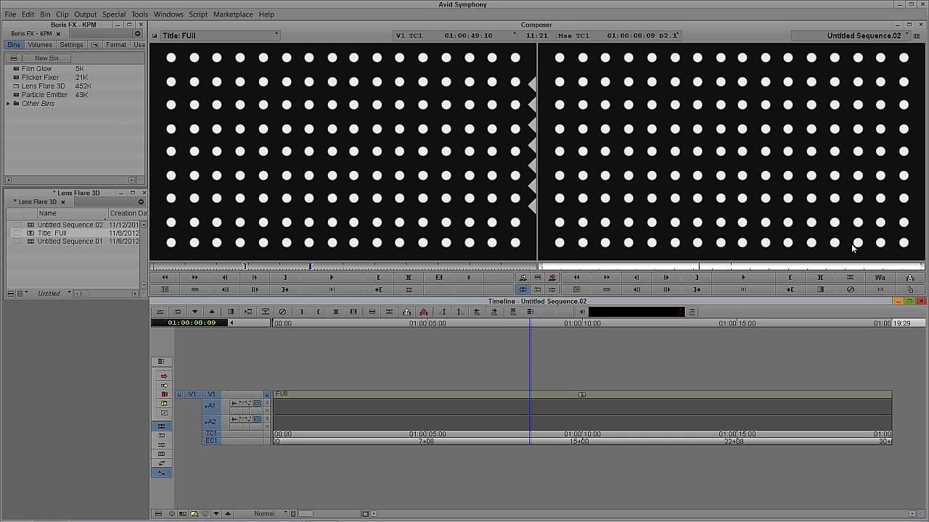
- Edit the timeline title without promoting it to Marquee, delete all dots inside the outer border, and save it
right_click(501, 396)
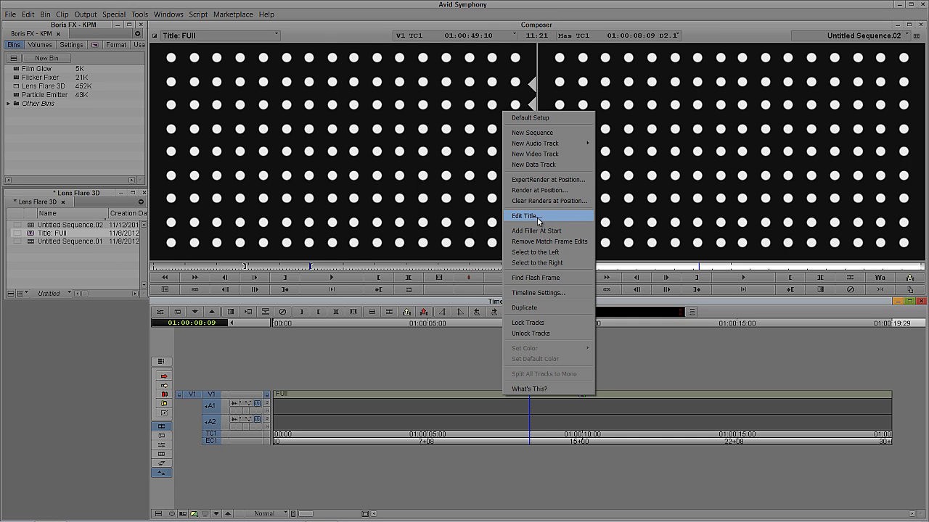
left_click(538, 217)
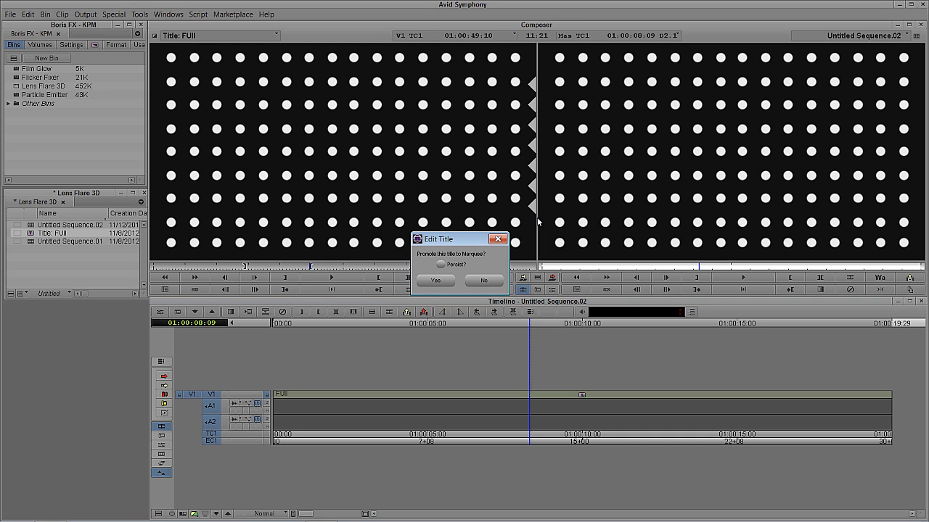
left_click(485, 280)
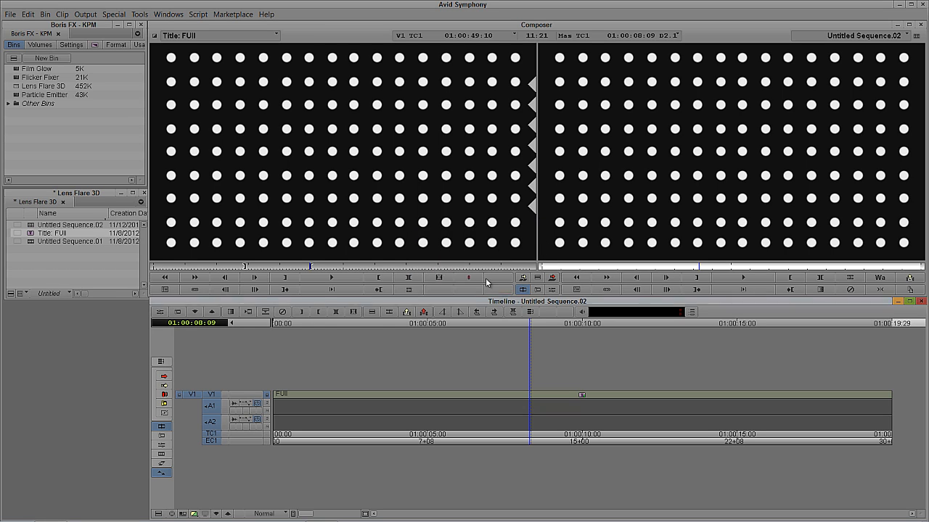
left_click(130, 324)
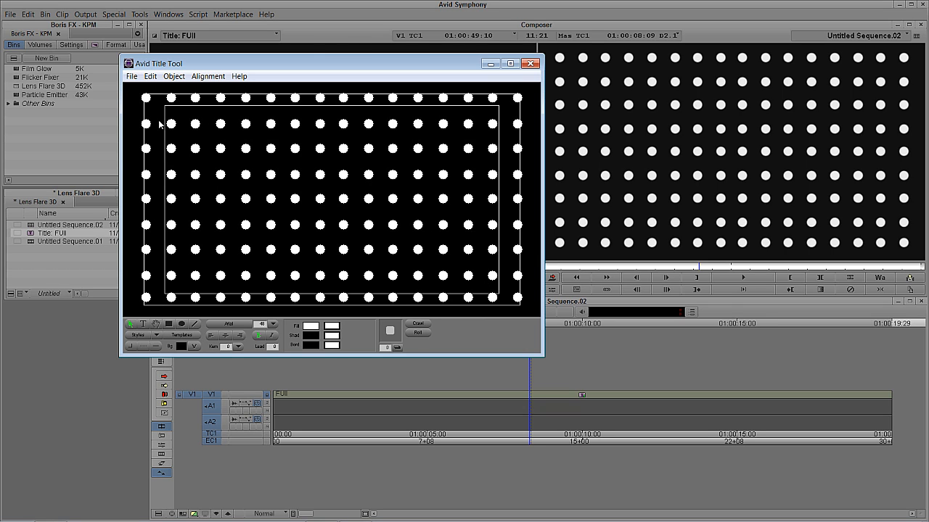
left_click_drag(158, 119, 495, 284)
key("Delete")
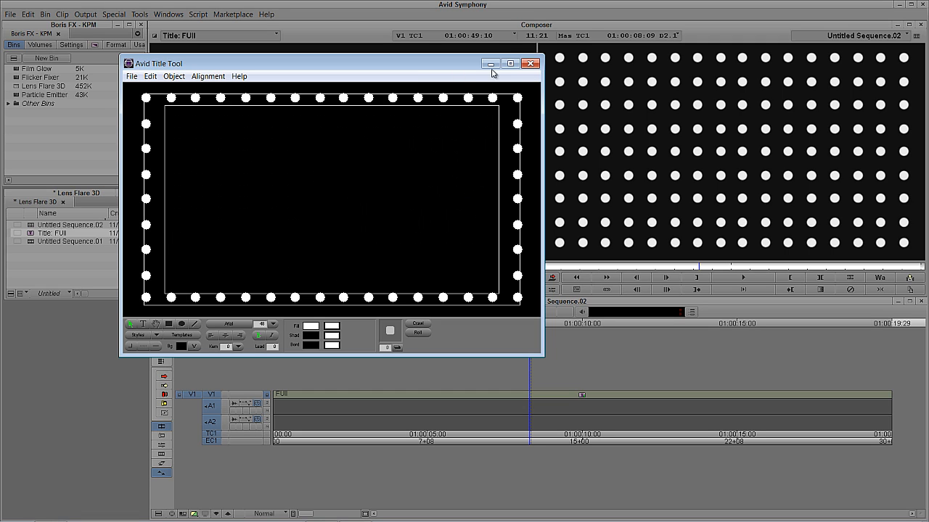
left_click(530, 64)
left_click(291, 228)
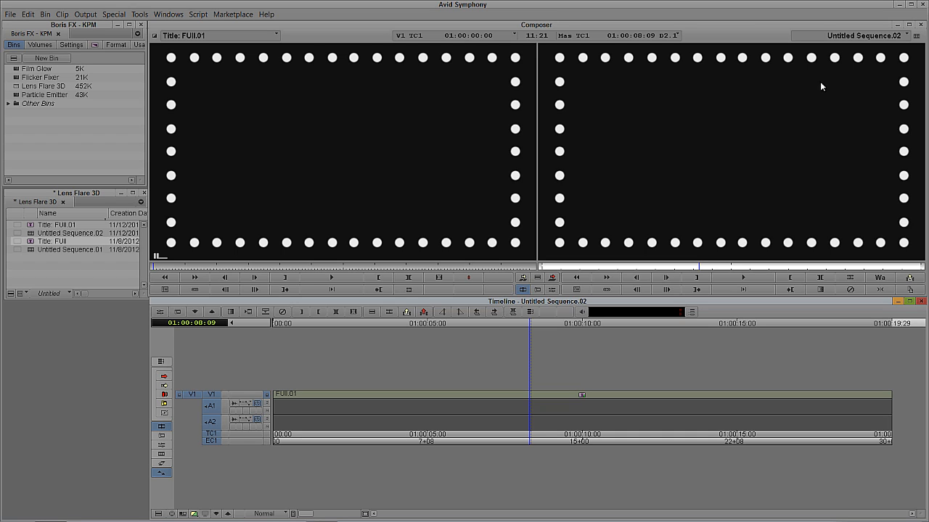
- Apply the BCC Lens Flare 3D effect from the BCC Lights category to the title clip in the timeline
left_click(480, 398)
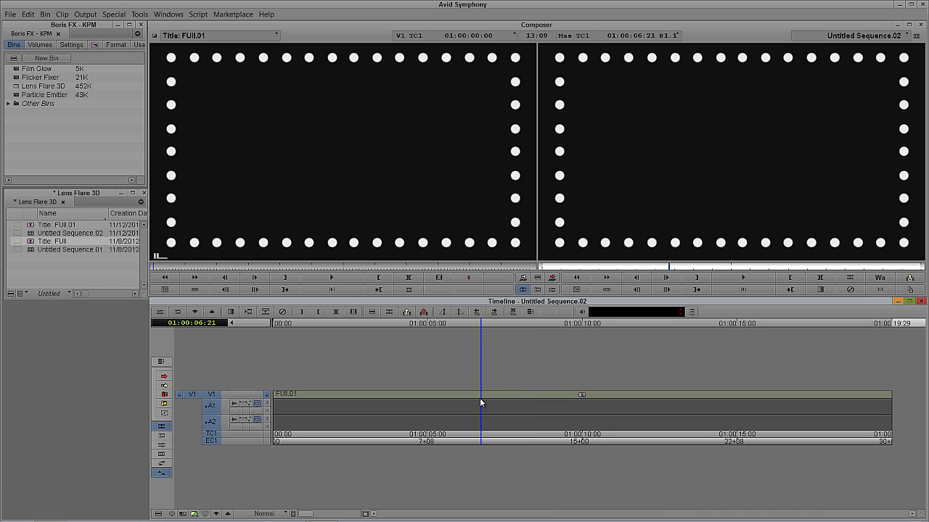
key("ctrl+8")
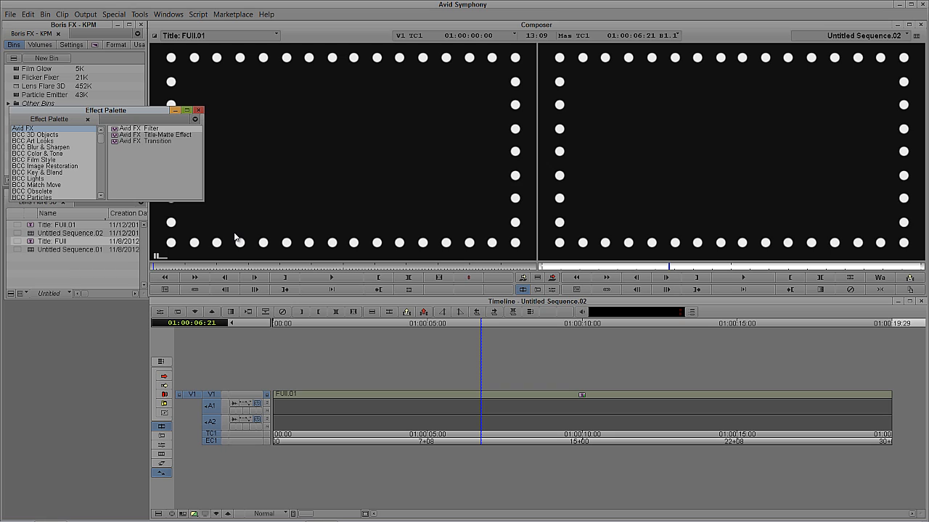
left_click(44, 192)
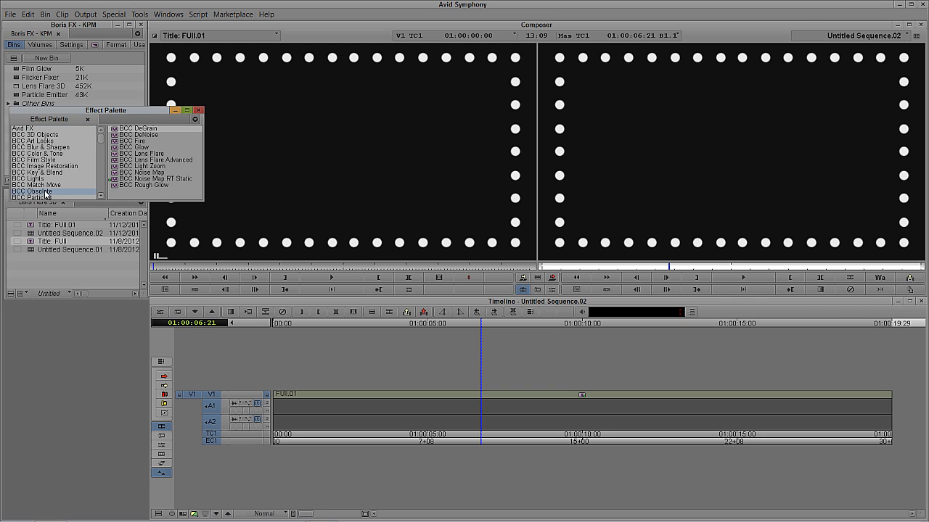
left_click(164, 155)
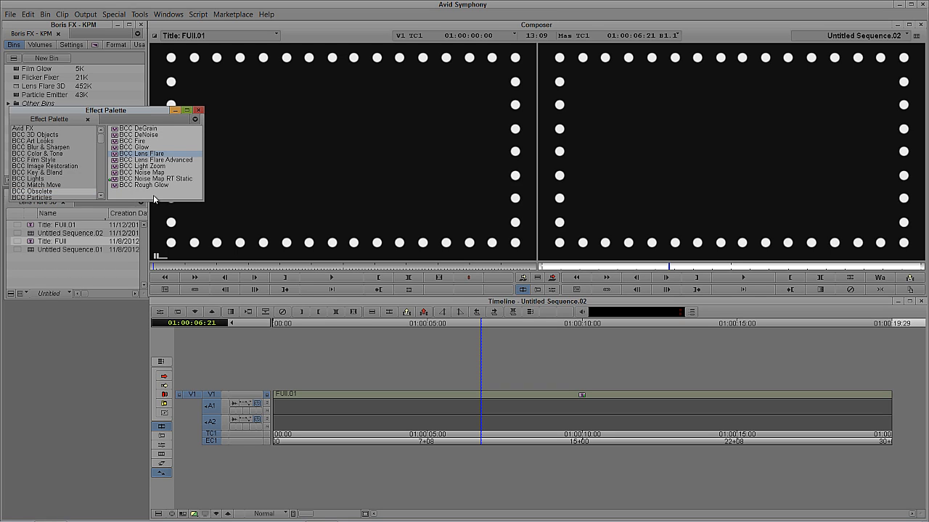
left_click(164, 160)
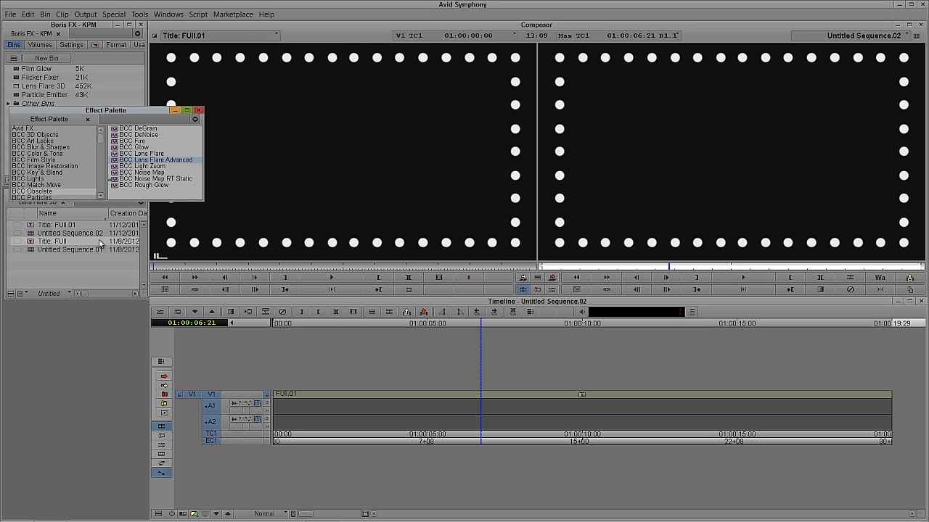
left_click(50, 179)
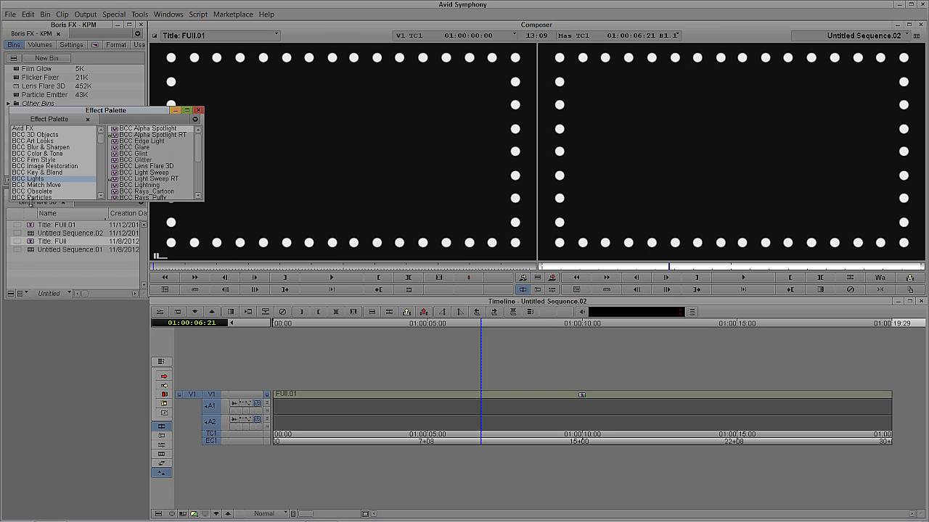
left_click(149, 167)
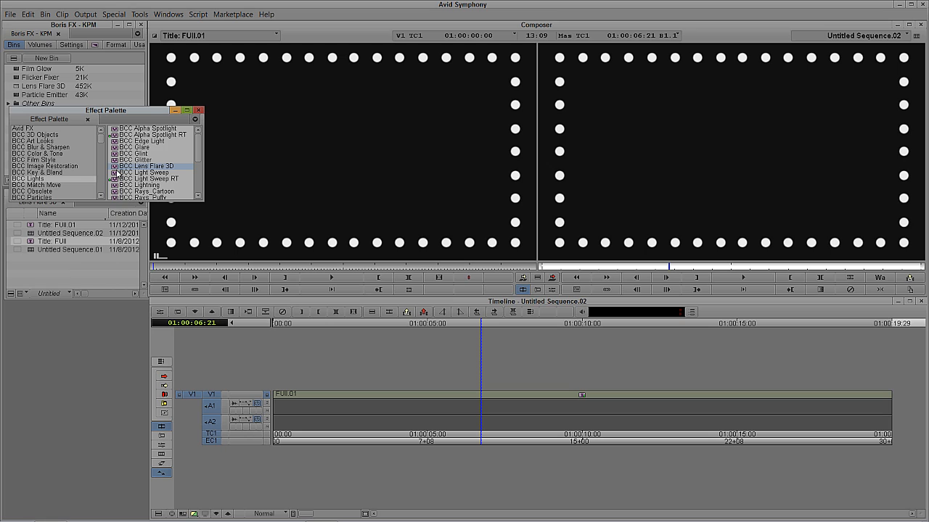
left_click_drag(114, 171, 481, 396)
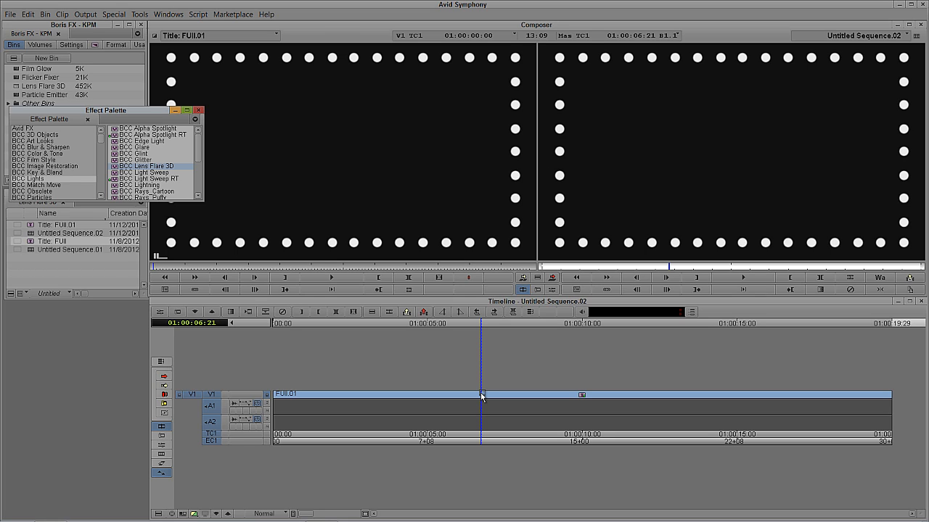
left_click_drag(482, 396, 480, 392)
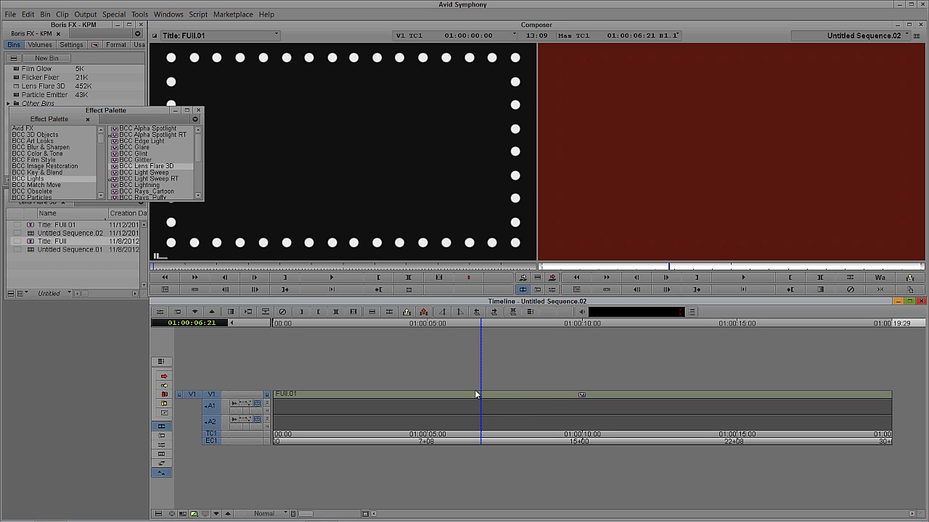
- Enable Apply to Title-Matte for the title's lens flare effect and load the Standard105PrimeLens.bsp preset
left_click(518, 397)
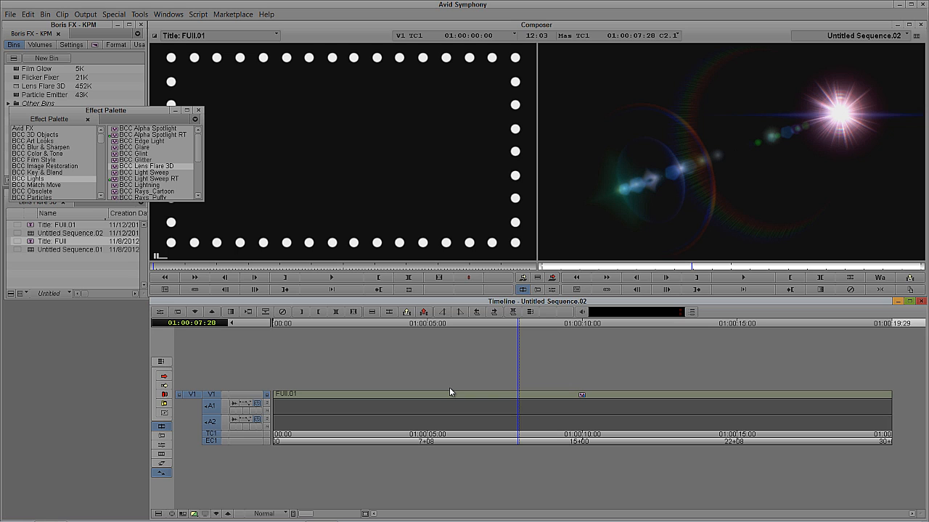
key("apostrophe")
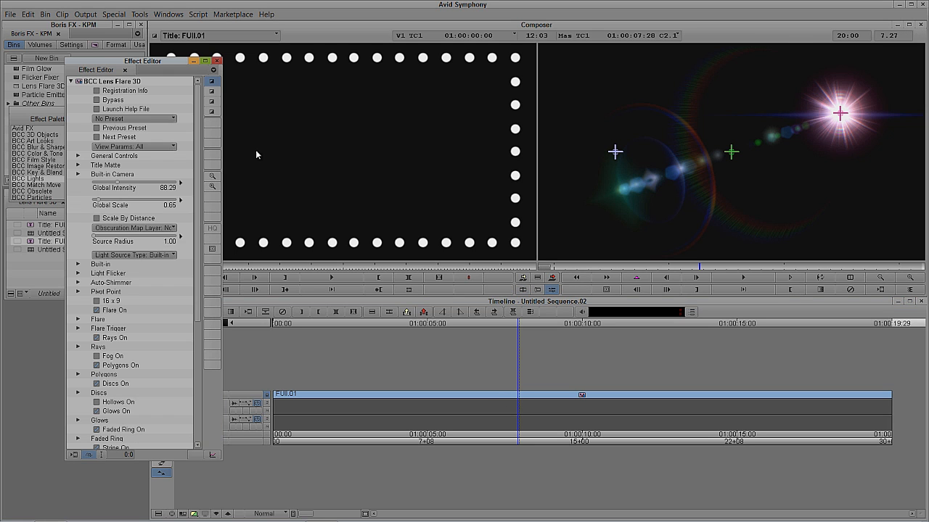
left_click_drag(187, 73, 140, 46)
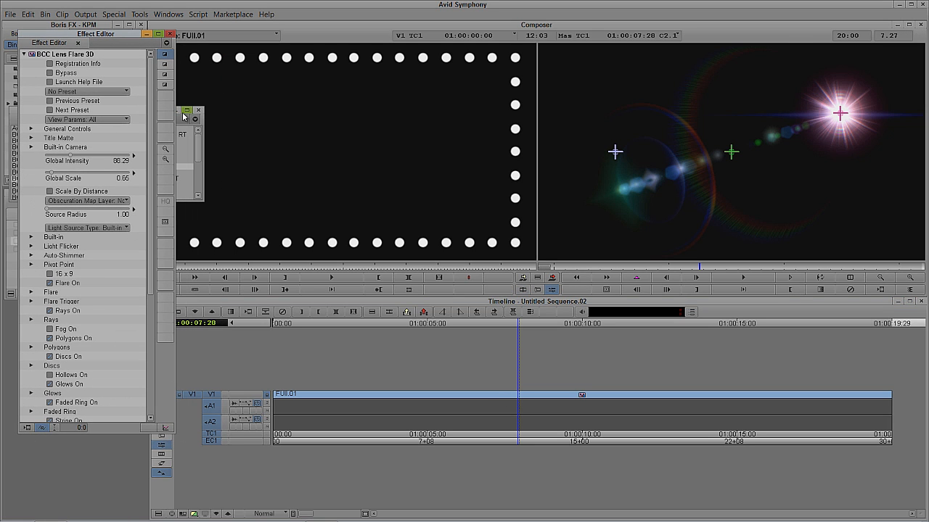
left_click(31, 138)
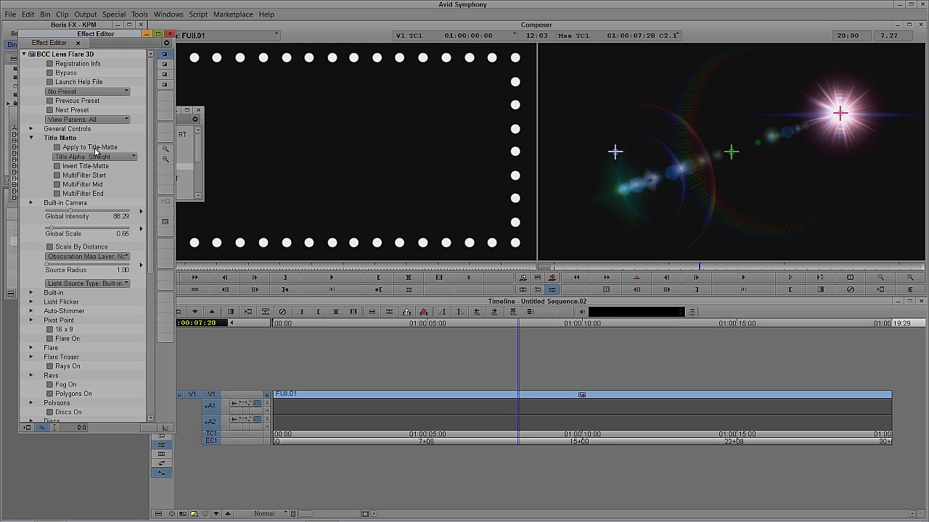
left_click(57, 147)
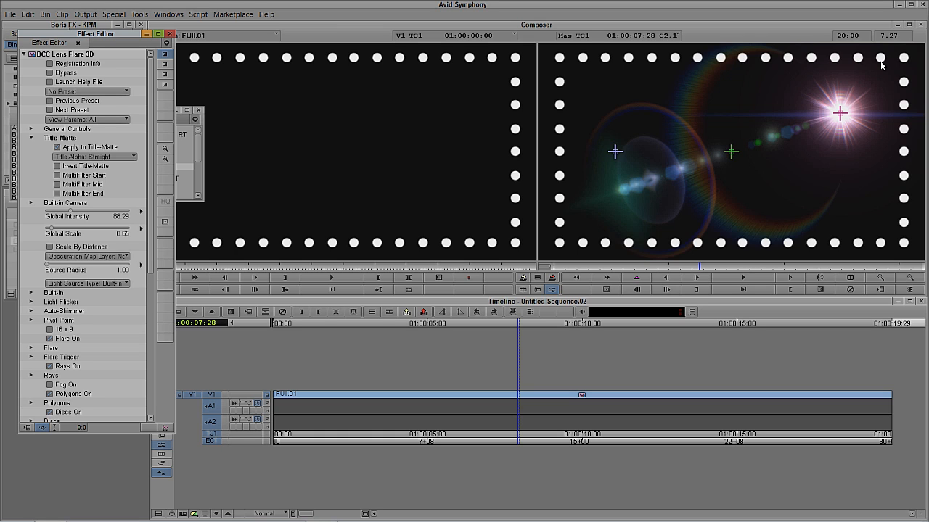
left_click(121, 92)
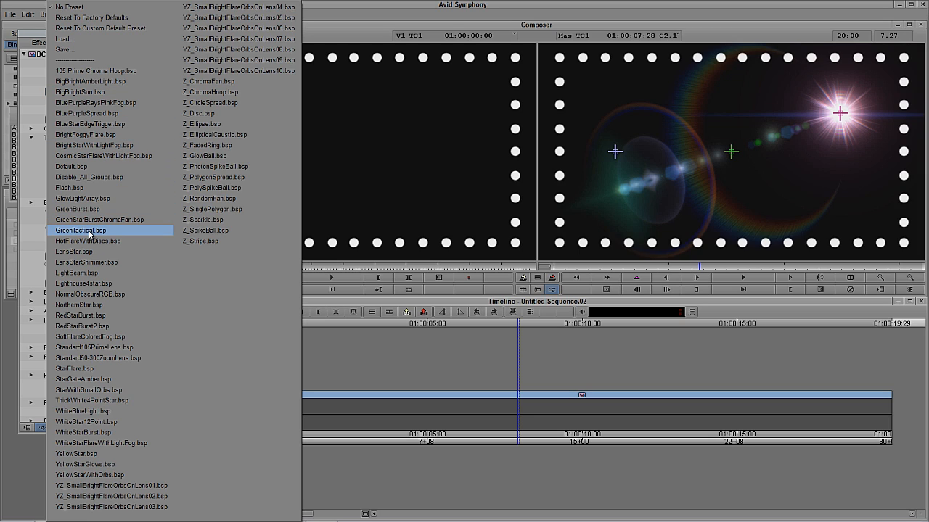
left_click(100, 348)
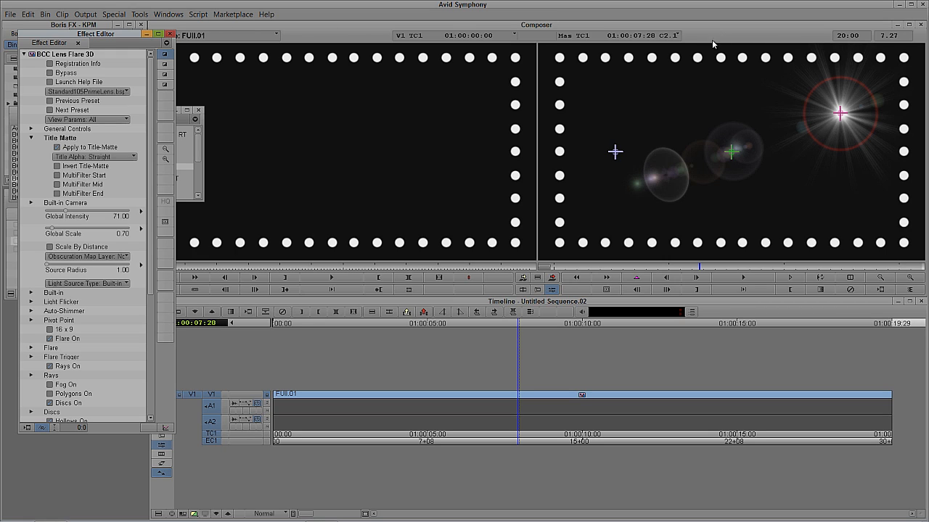
- Turn on the lens flare's Chroma Hoop element and set its intensity to 93.29
scroll(152, 109, "down", 1)
left_click_drag(153, 109, 163, 240)
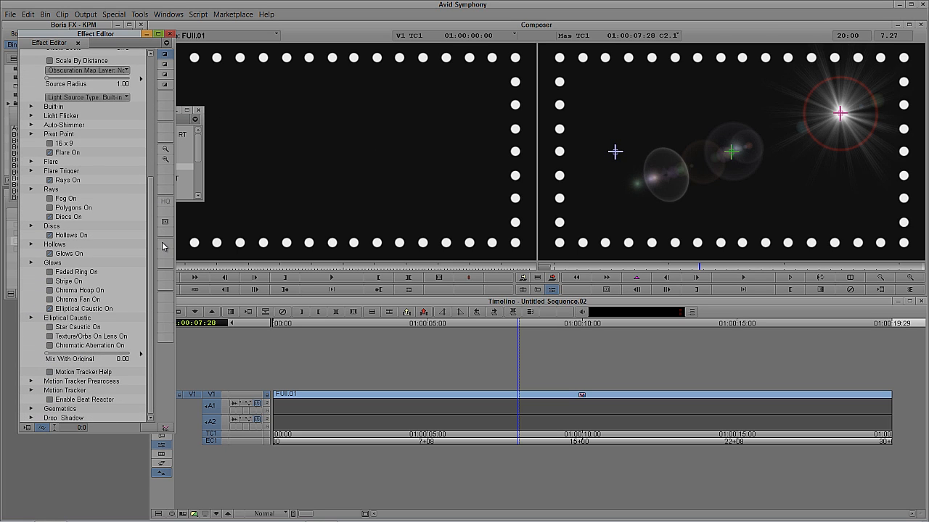
left_click(50, 290)
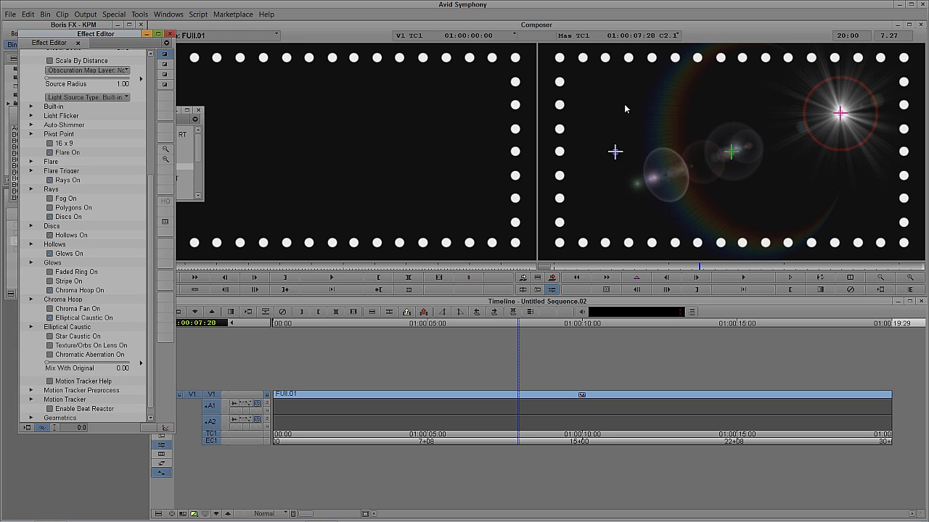
left_click(31, 300)
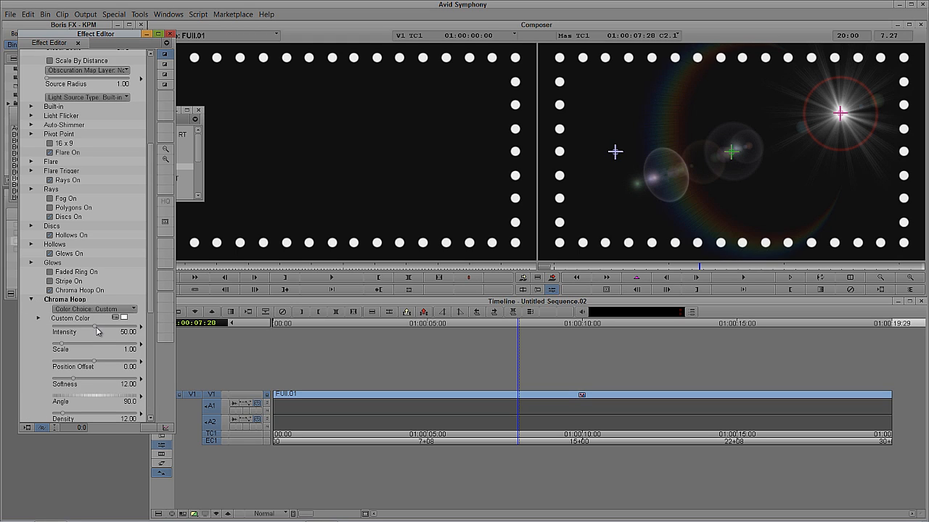
left_click_drag(95, 326, 133, 328)
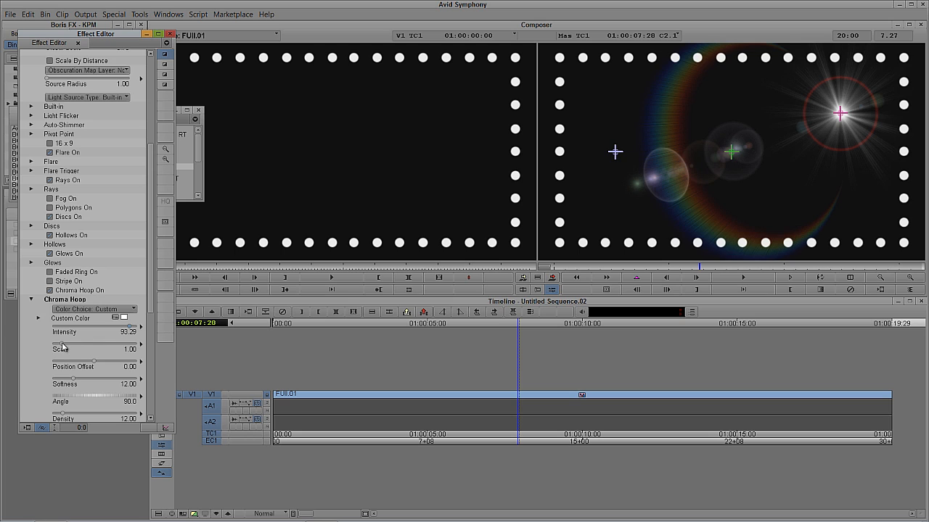
- Set the Chroma Hoop's scale to 1.28 and save the flare settings over the existing 105 Prime Chroma Hoop.bsp preset
left_click_drag(63, 344, 66, 348)
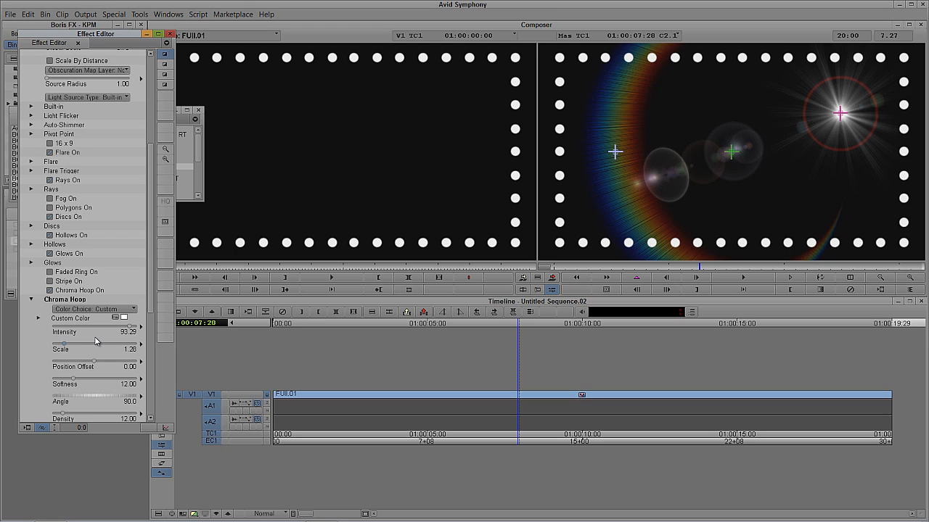
left_click_drag(152, 305, 151, 190)
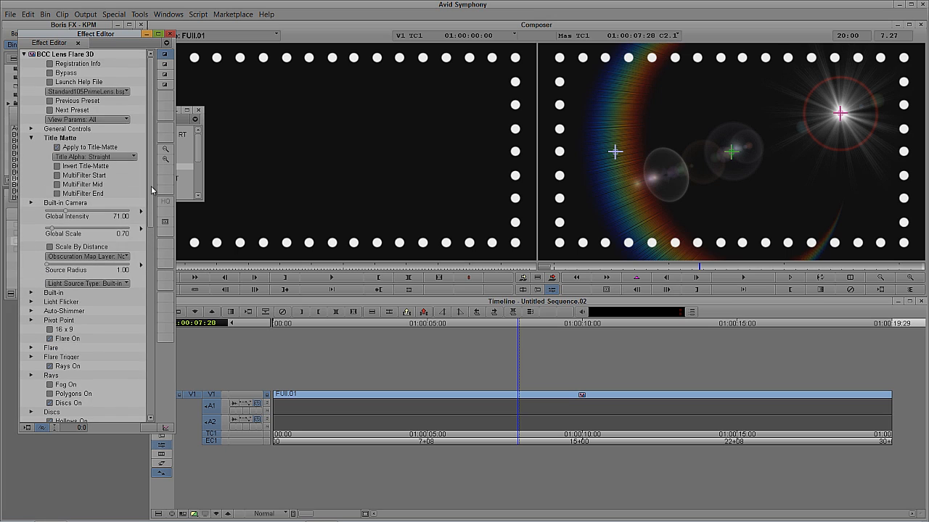
left_click(78, 93)
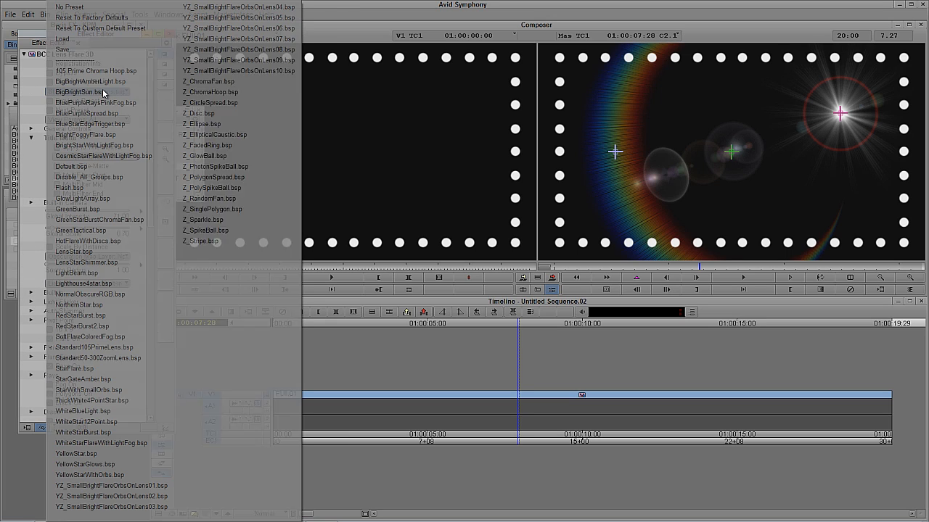
left_click(93, 52)
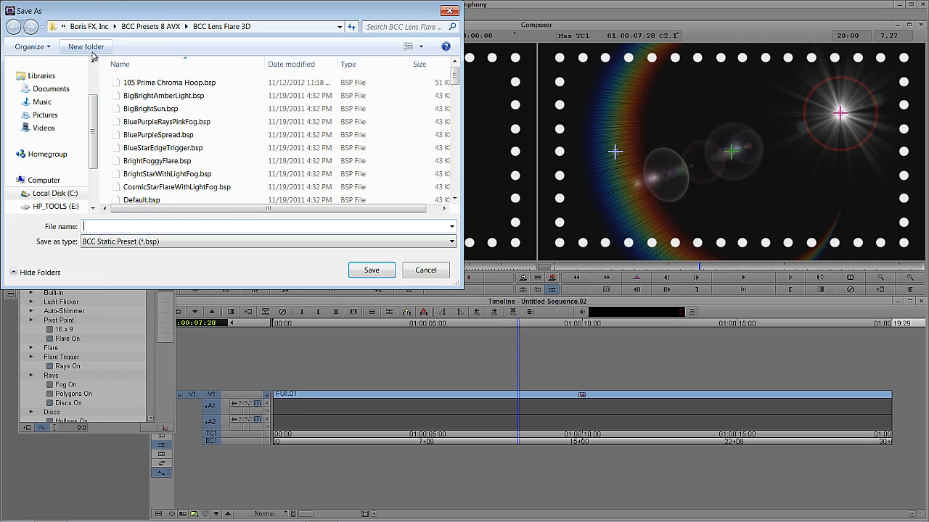
left_click(146, 84)
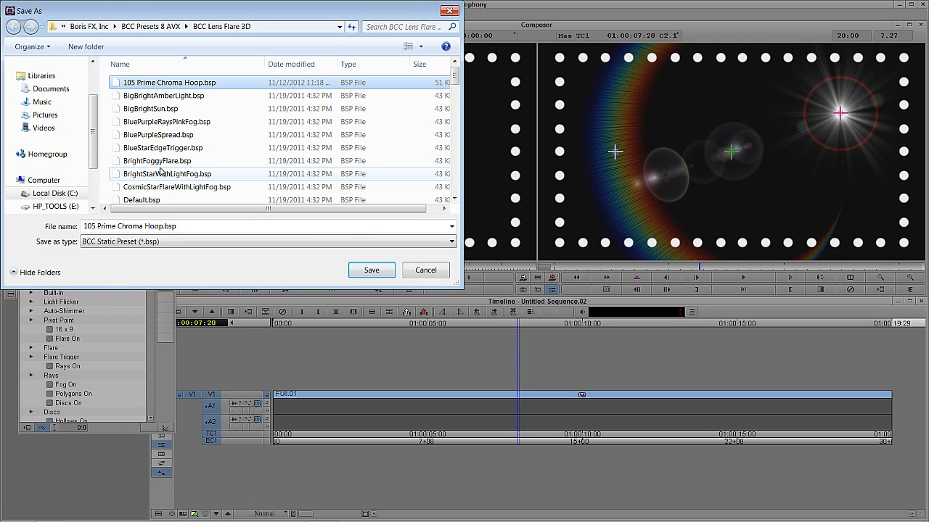
left_click(372, 271)
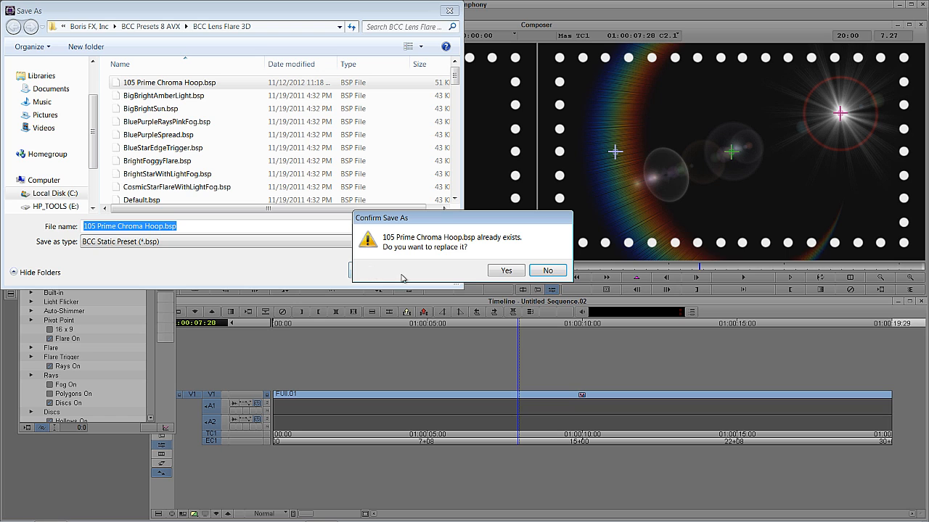
left_click(505, 270)
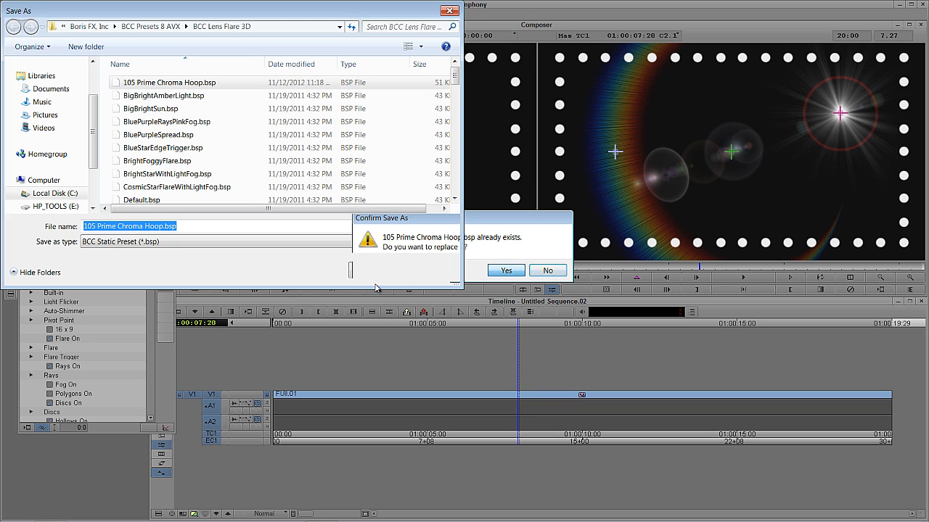
- Switch the flare to the HotFlareWithDiscs.bsp preset and reload the saved 105 Prime Chroma Hoop.bsp preset file
left_click(107, 93)
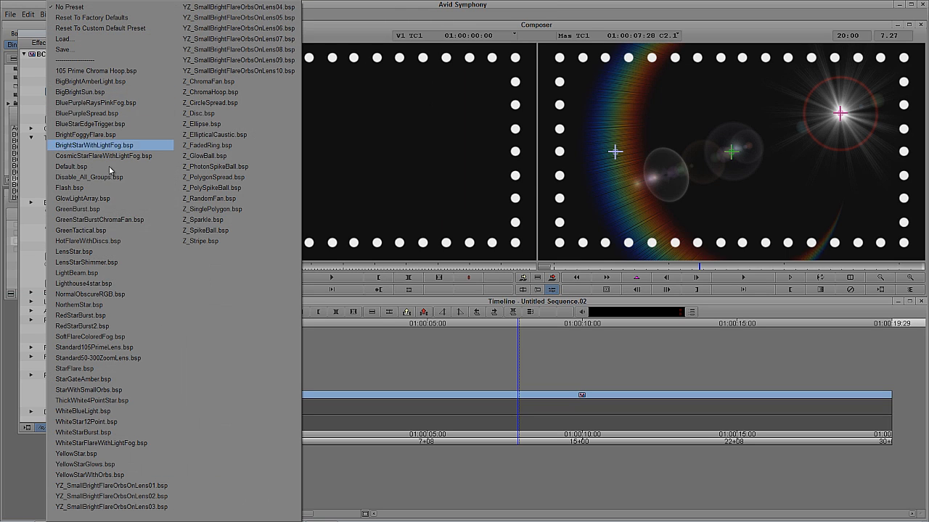
left_click(88, 240)
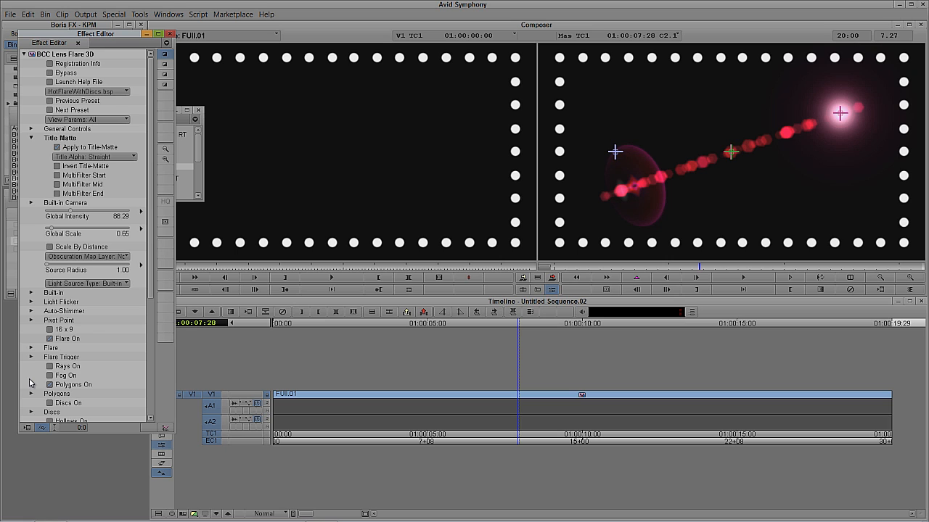
left_click(88, 93)
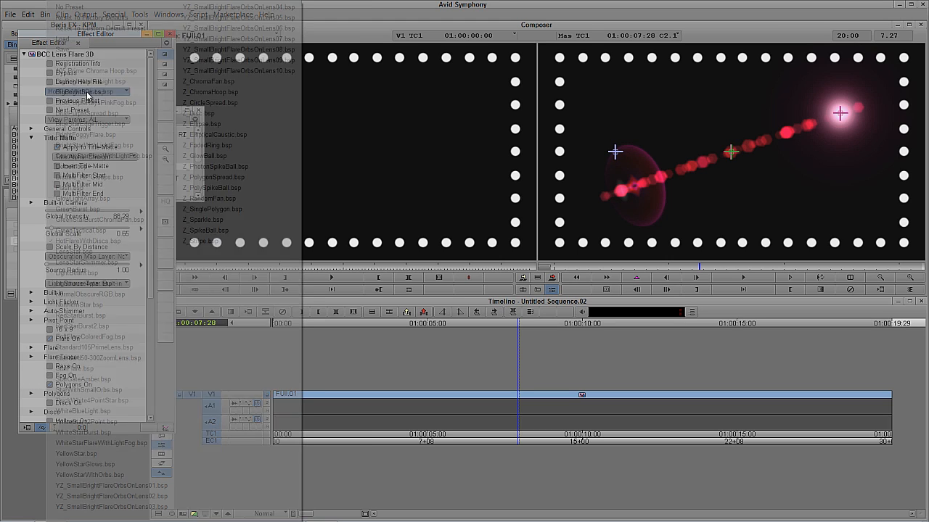
left_click(88, 39)
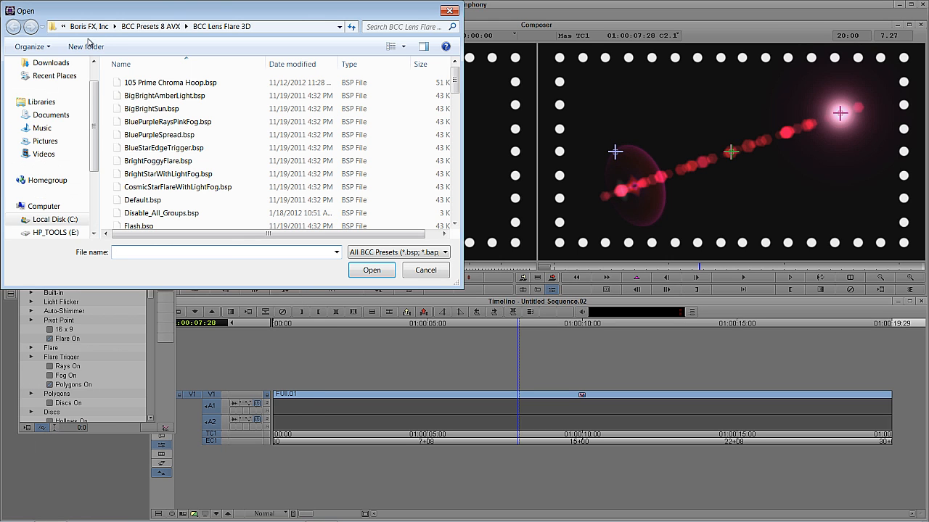
left_click(145, 83)
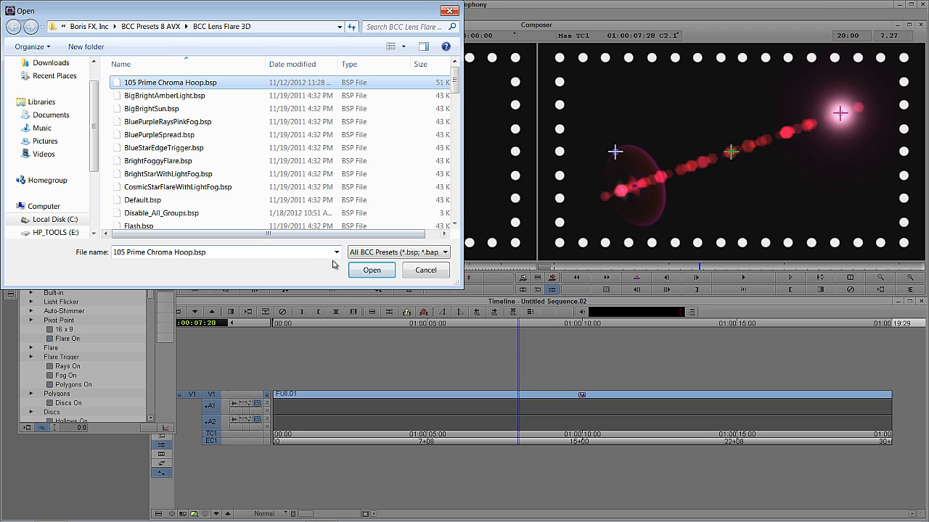
left_click(372, 269)
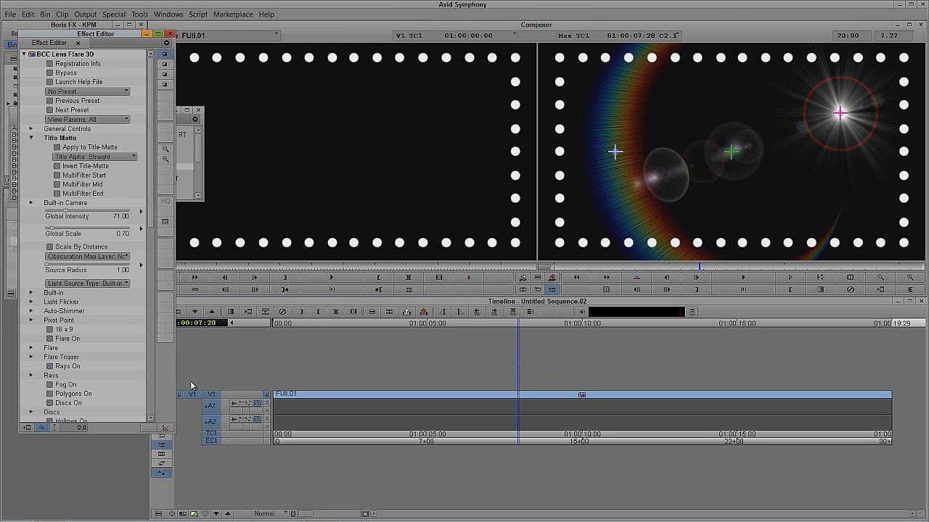
- Leave effect mode and undo the customized lens flare effect on the timeline's title clip
left_click(191, 386)
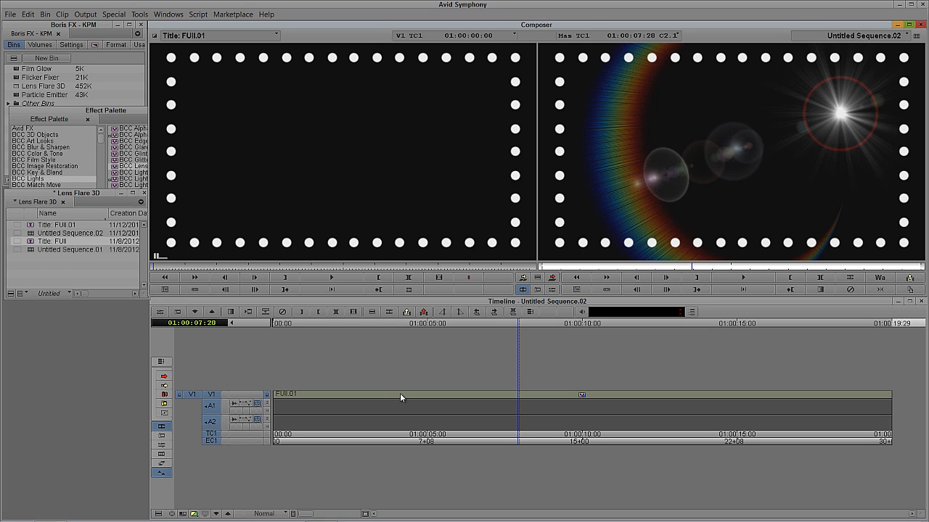
left_click(378, 395)
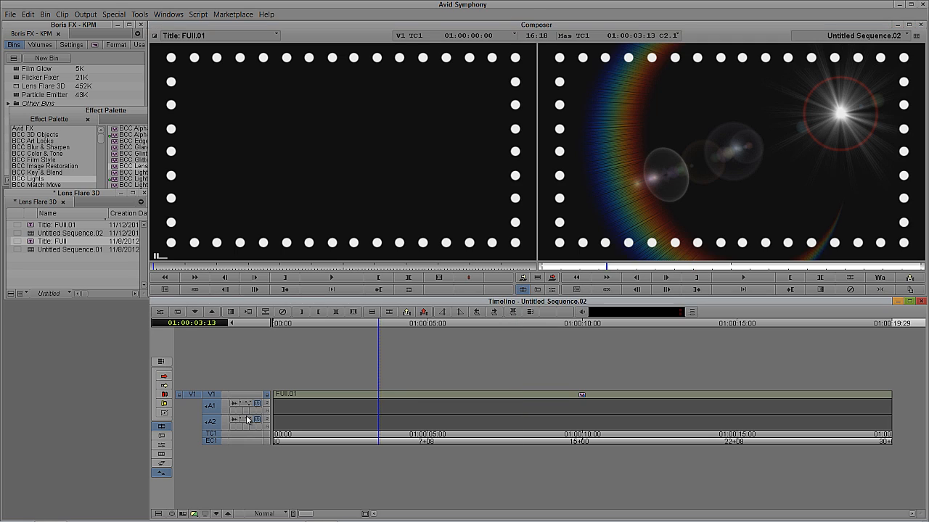
key("ctrl+z")
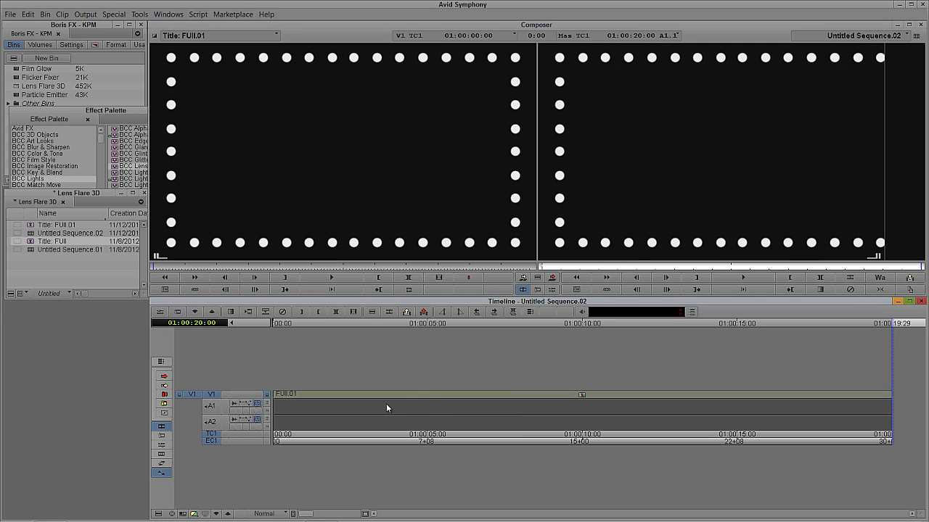
- Apply a fresh BCC Lens Flare 3D effect to the title clip with the playhead at 01:00:05:00 and enable Apply to Title-Matte
left_click_drag(386, 404, 427, 399)
left_click_drag(116, 166, 434, 398)
key("bracketright")
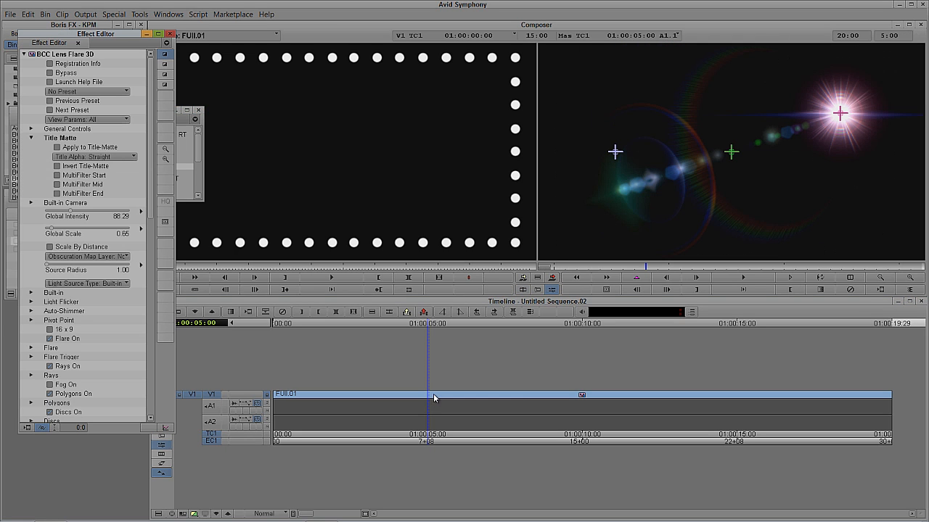
left_click(57, 147)
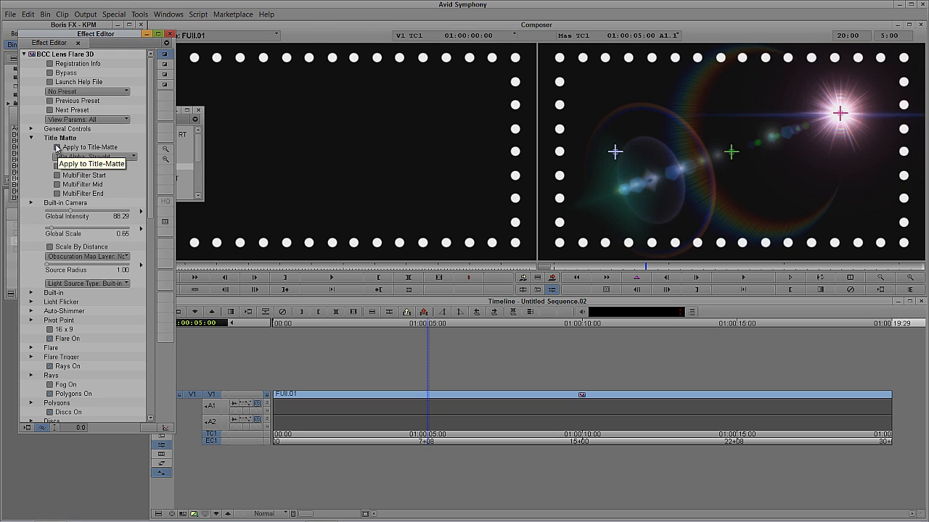
left_click(57, 148)
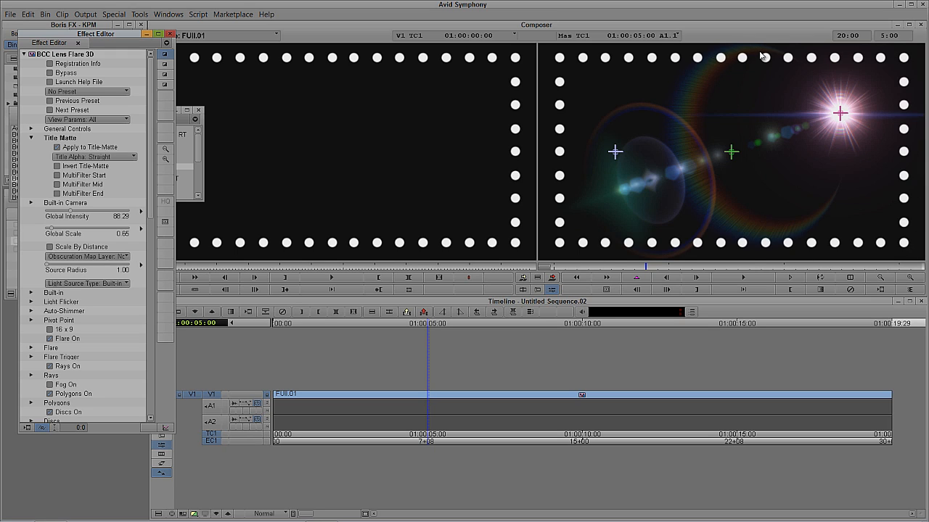
- Set the flare's Global Intensity to 35 and move its light source near the lower-right corner of the dot border
left_click(31, 139)
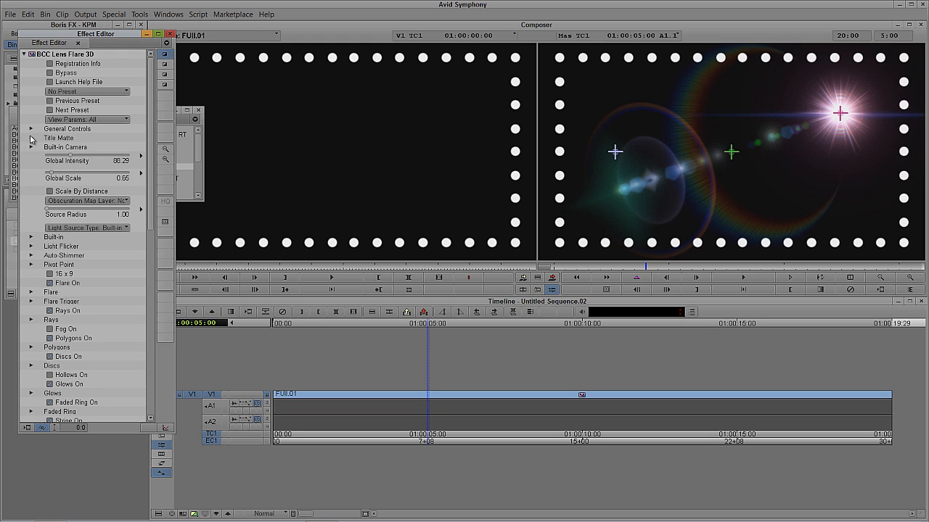
left_click(71, 156)
type("35")
key("Return")
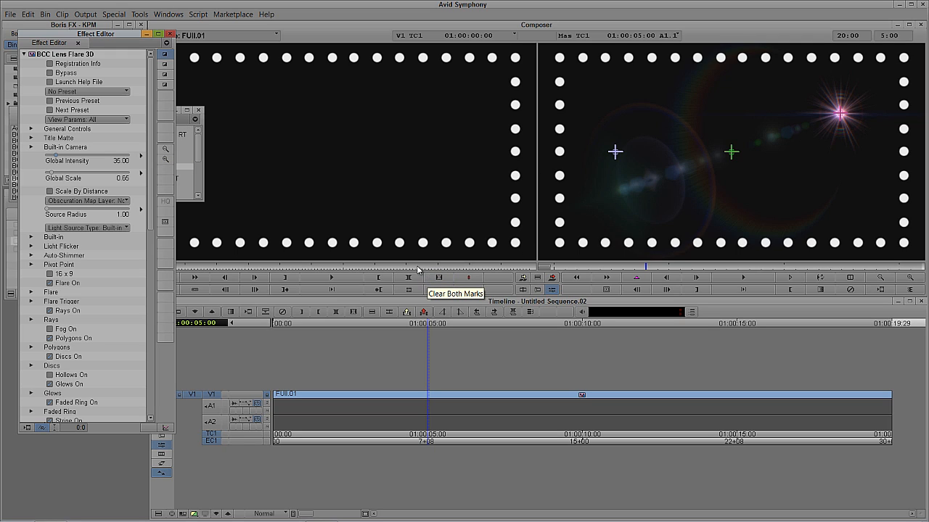
mouse_move(840, 116)
left_click_drag(840, 116, 815, 227)
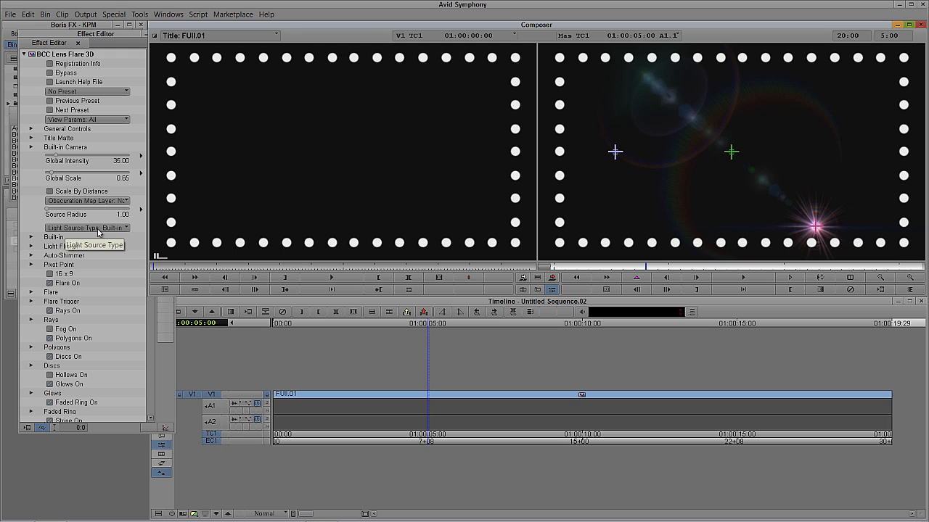
- Switch the flare's Light Source Type to Luminance and return it to Built-in
left_click(120, 228)
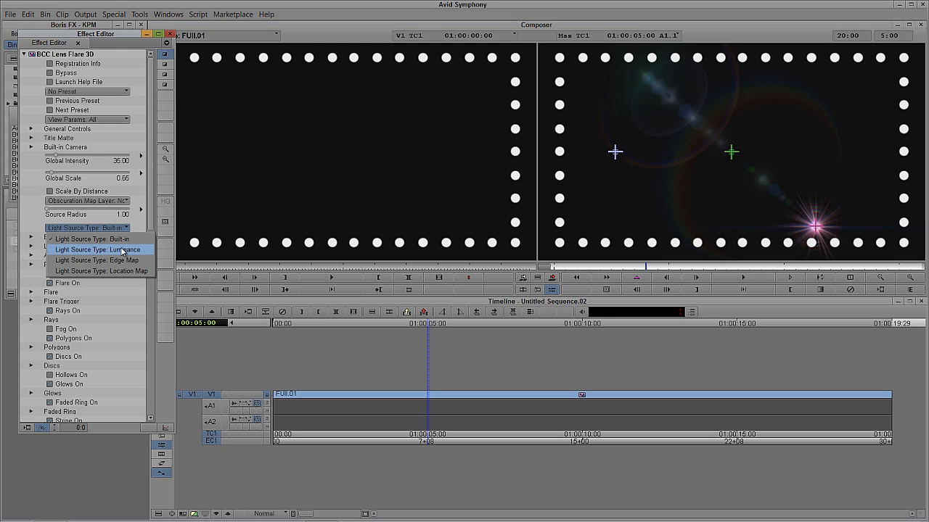
left_click(122, 250)
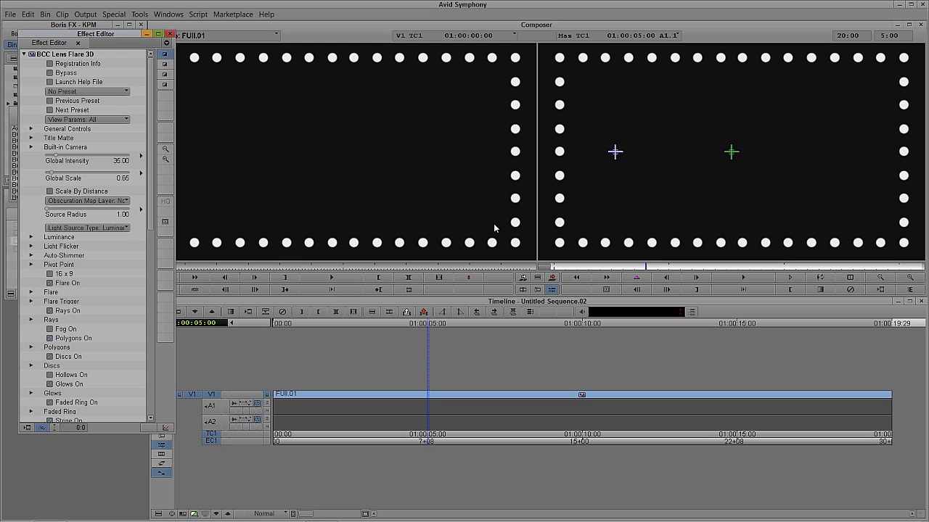
left_click(87, 228)
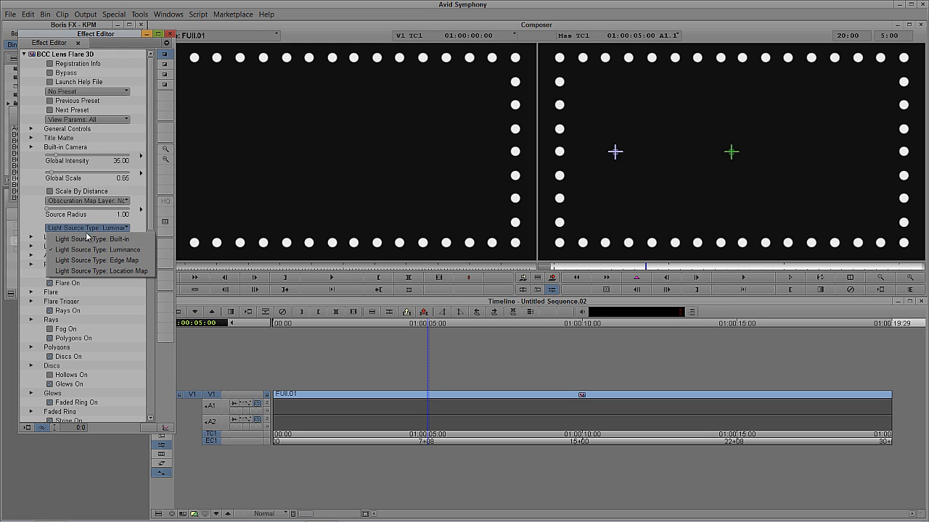
left_click(93, 240)
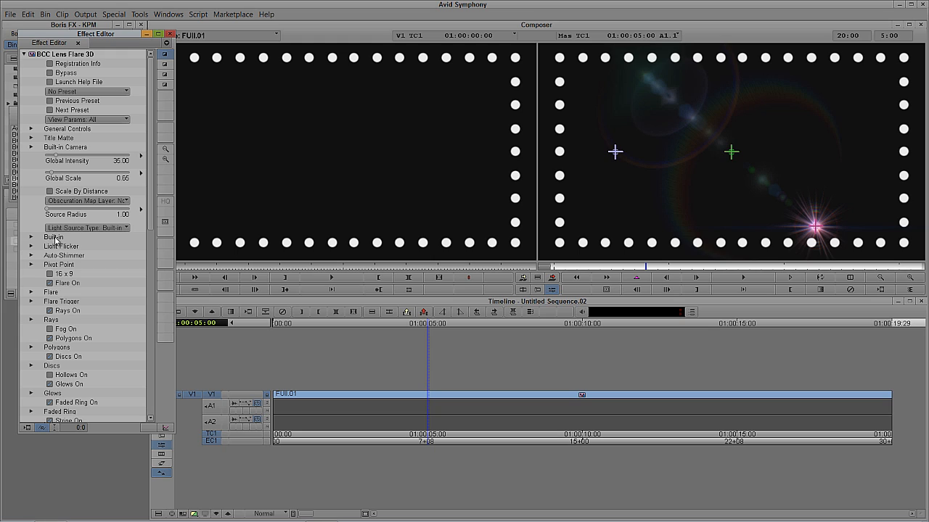
left_click(31, 238)
left_click(32, 238)
- Set the Light Source Type to Luminance with Filter Layer as its map, and turn off its Size and Color options
left_click(65, 229)
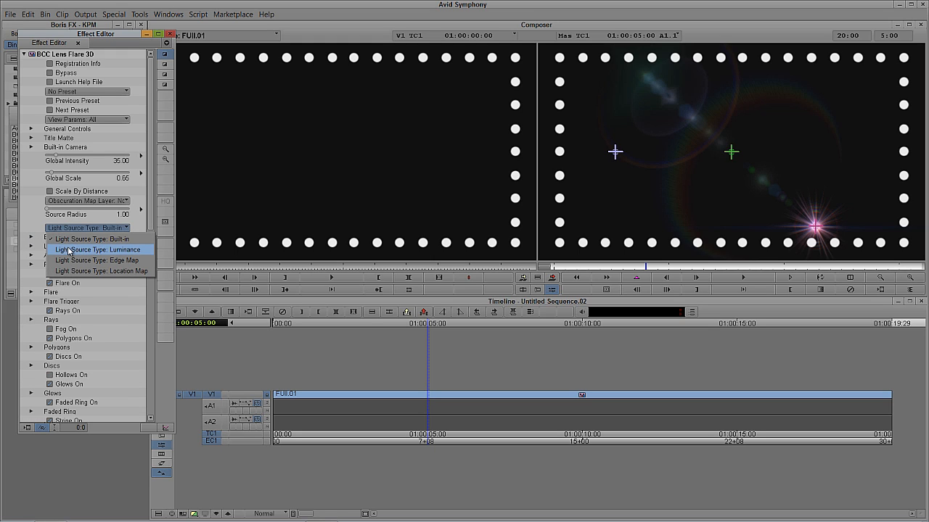
left_click(67, 250)
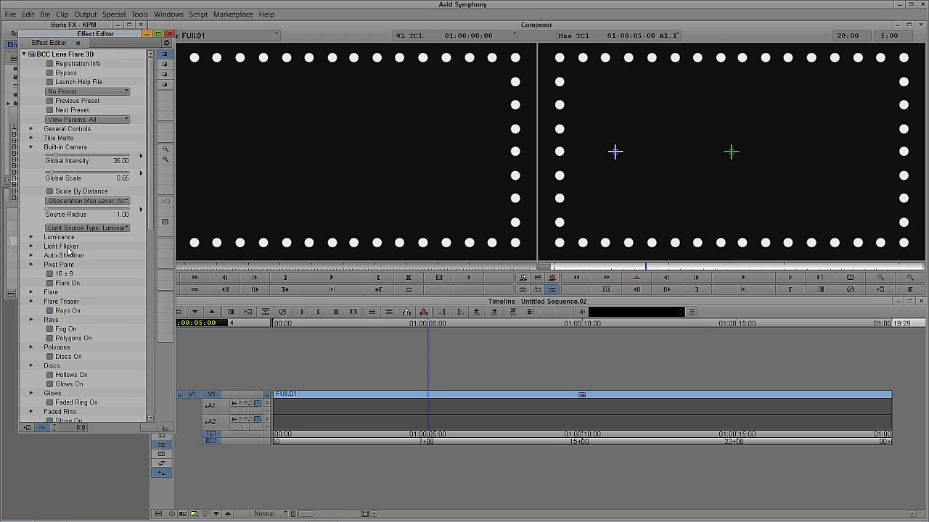
left_click(31, 237)
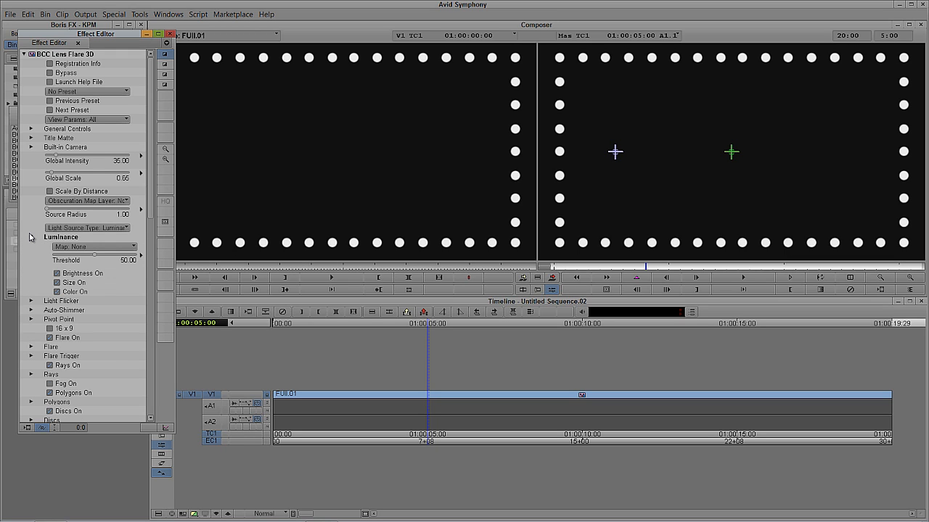
left_click(112, 248)
left_click(58, 291)
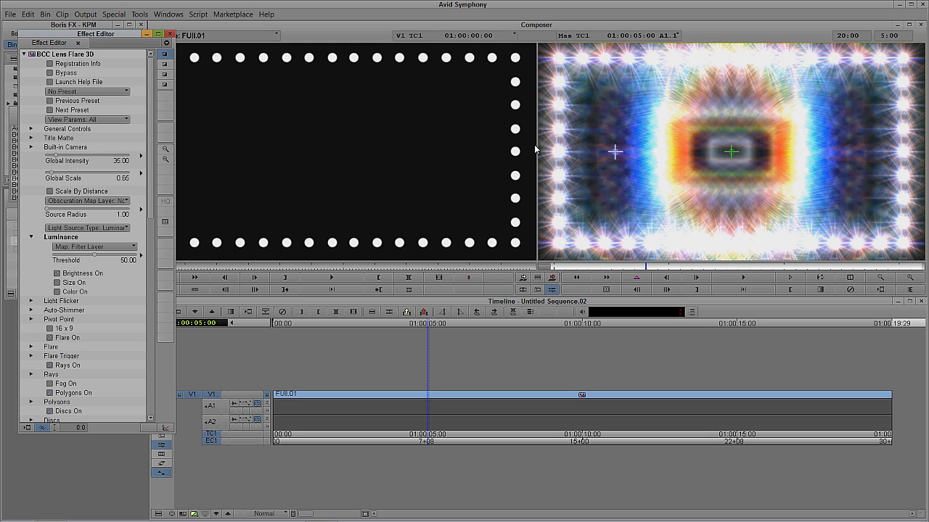
- Turn off the flare's Star Caustic, Elliptical Caustic, Chroma Fan, Chroma Hoop, Stripe, Faded Ring and Glows elements
left_click_drag(152, 174, 151, 290)
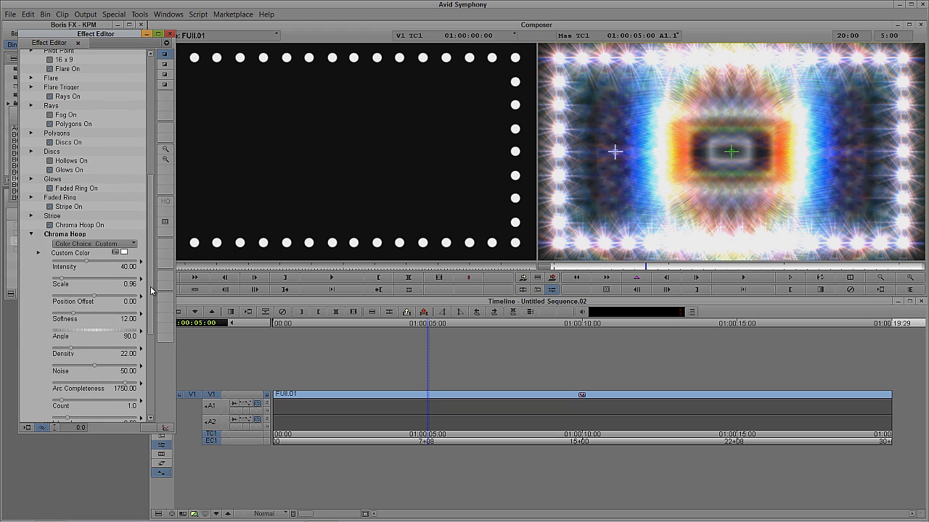
left_click(31, 234)
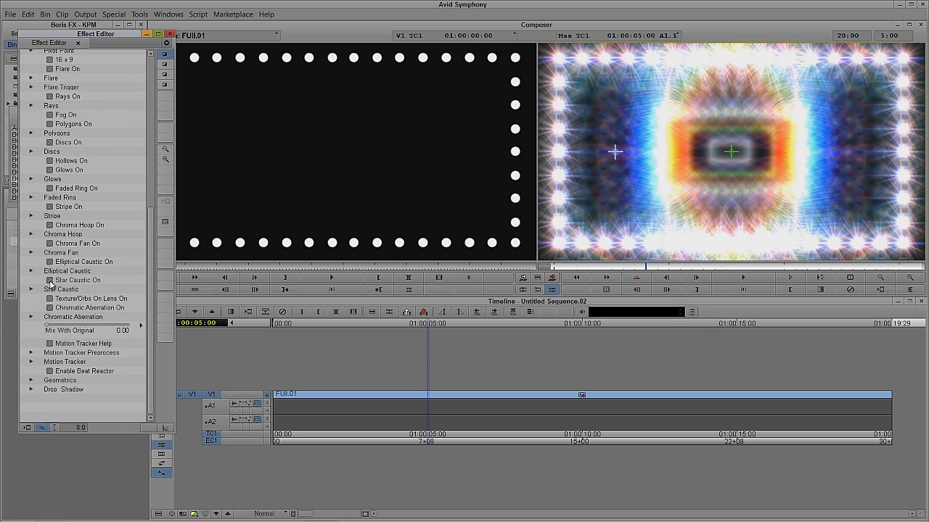
left_click(49, 225)
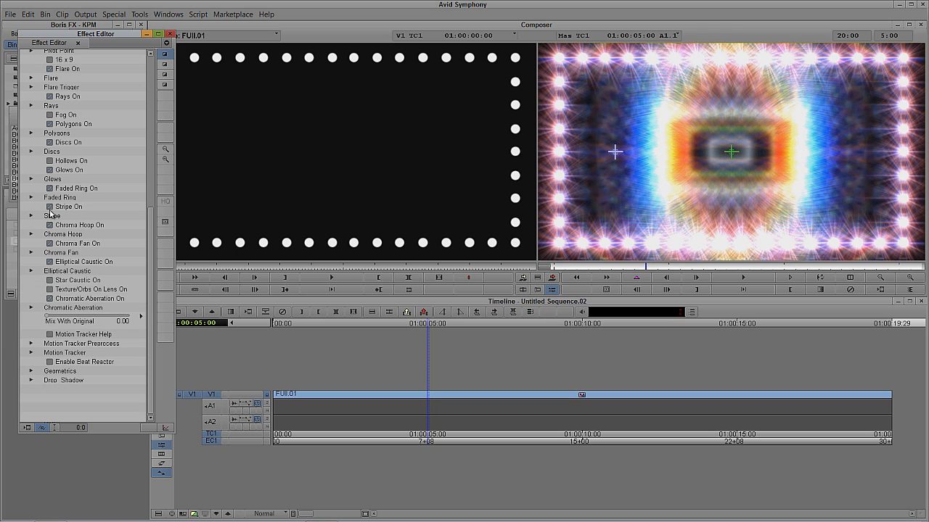
left_click(51, 207)
left_click(50, 170)
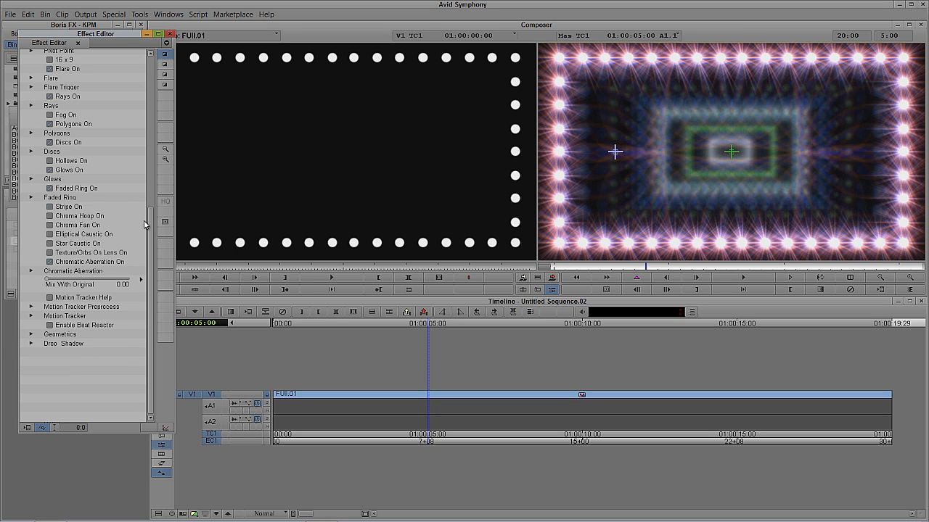
left_click_drag(151, 222, 151, 179)
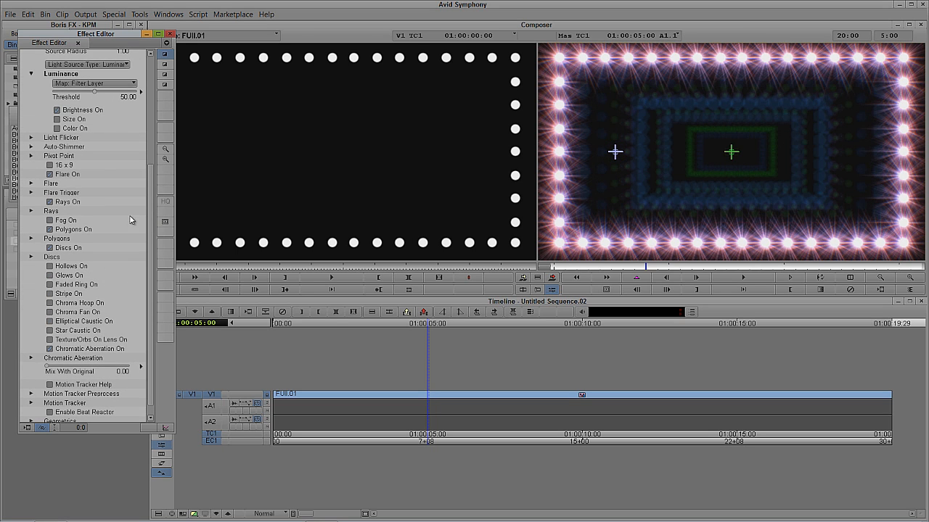
- Turn off the flare's Discs, Polygons and Rays elements
left_click(50, 248)
left_click(49, 230)
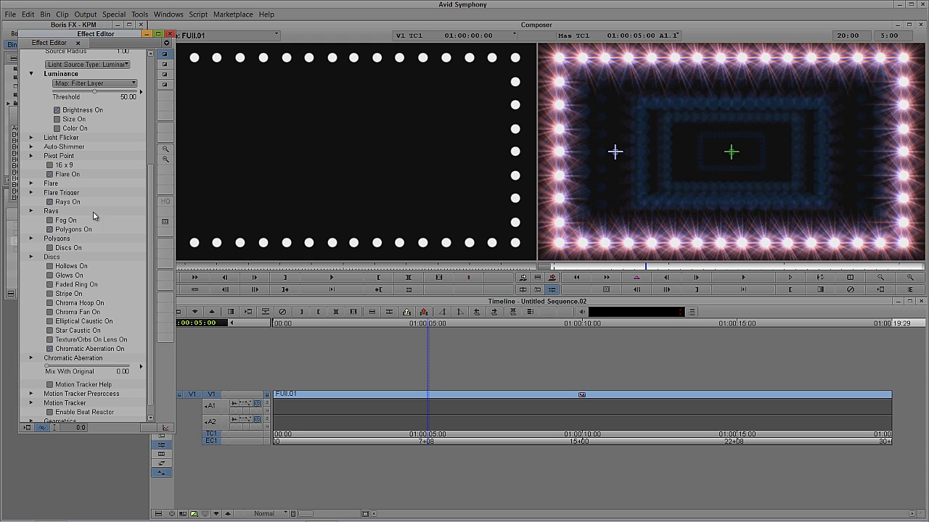
left_click(49, 203)
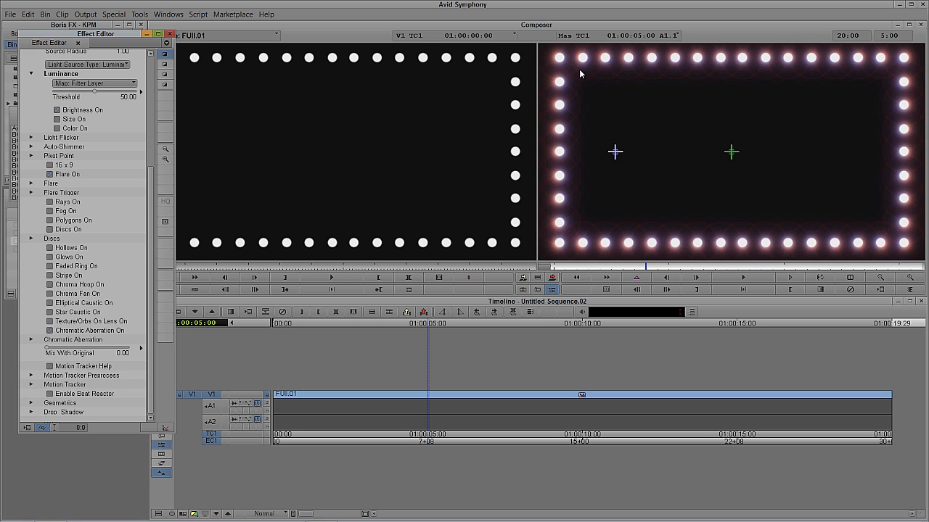
- Set the flare's Global Intensity to 45 and scrub through the sequence to check the glow
scroll(161, 120, "up", 5)
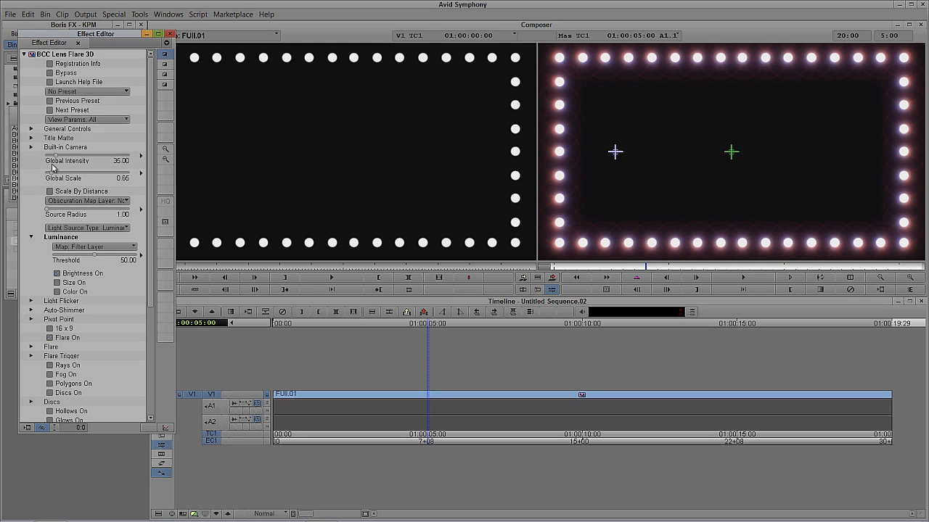
left_click_drag(55, 156, 64, 156)
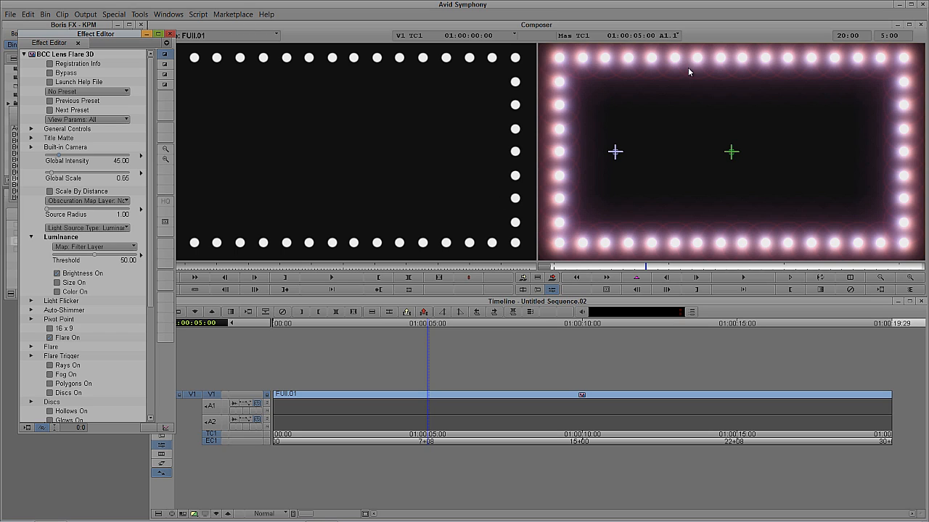
left_click(622, 268)
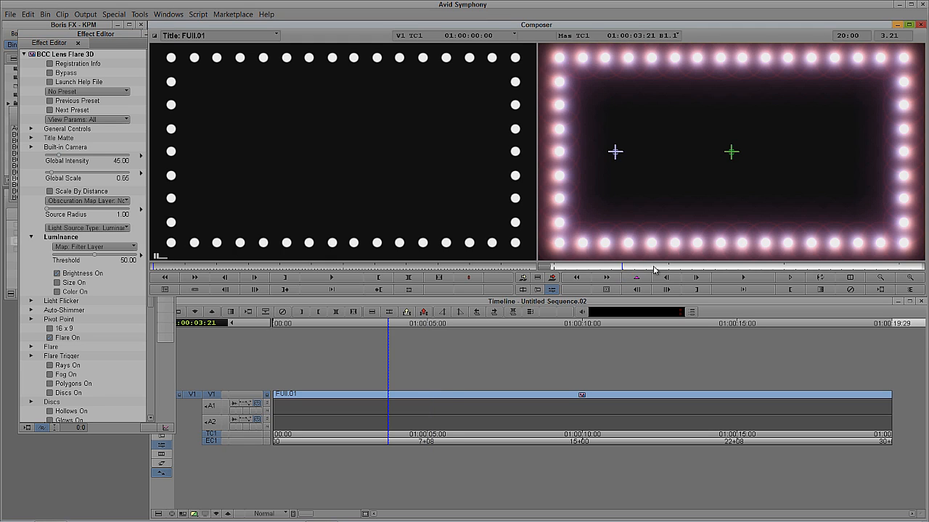
left_click_drag(653, 270, 893, 272)
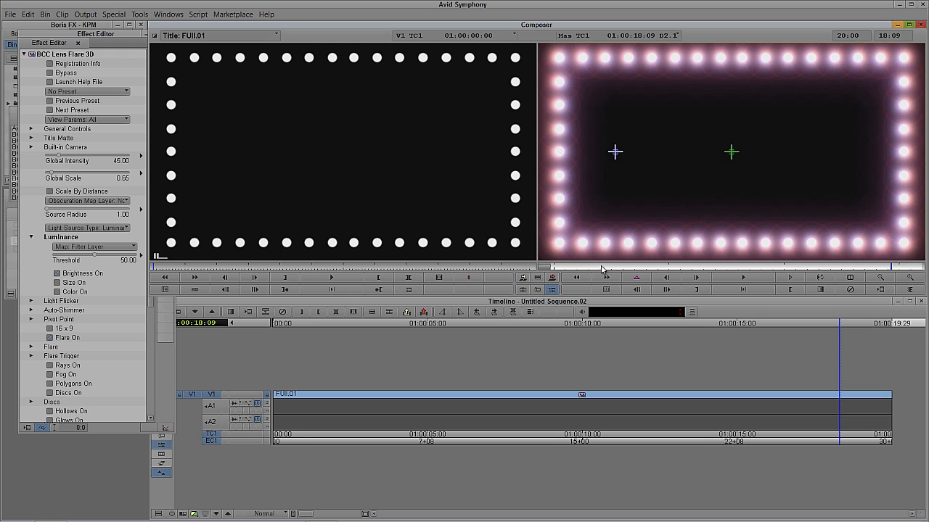
left_click_drag(602, 269, 570, 270)
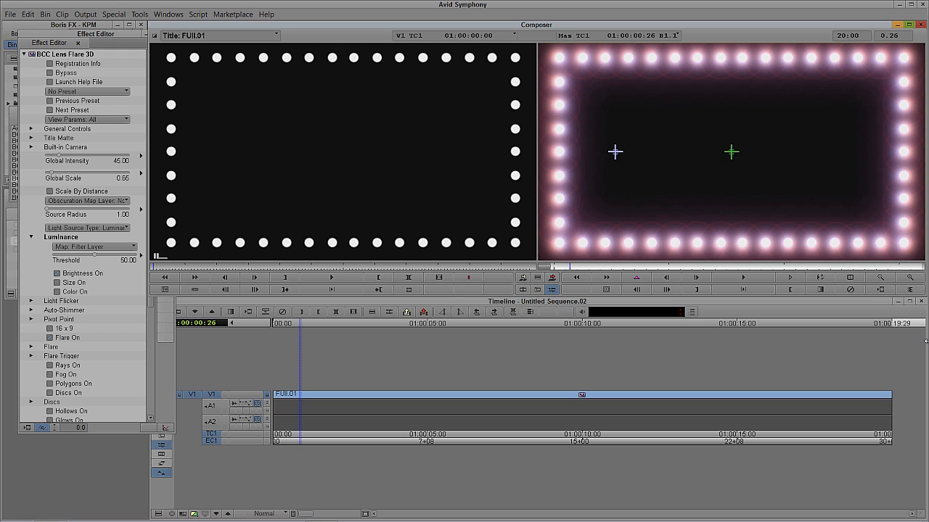
- Set the flare's Light Flicker Amount to 90
left_click(32, 303)
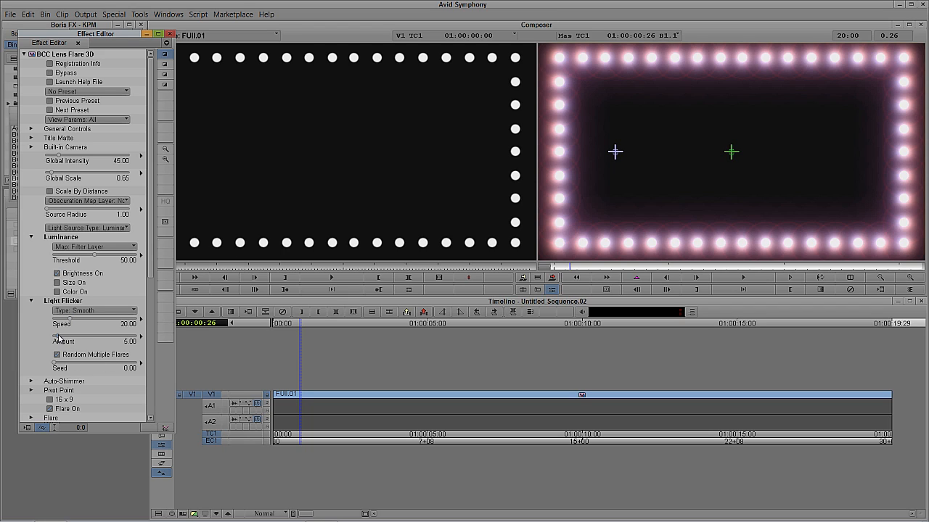
type("90")
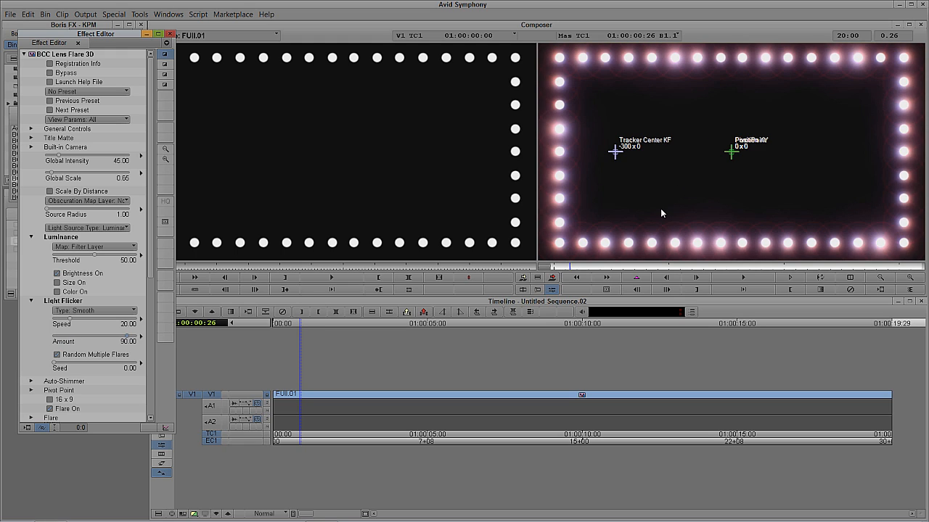
- Render the lens flare effect and play the sequence from the start to review the flickering lights
key("ctrl+alt+r")
left_click(476, 278)
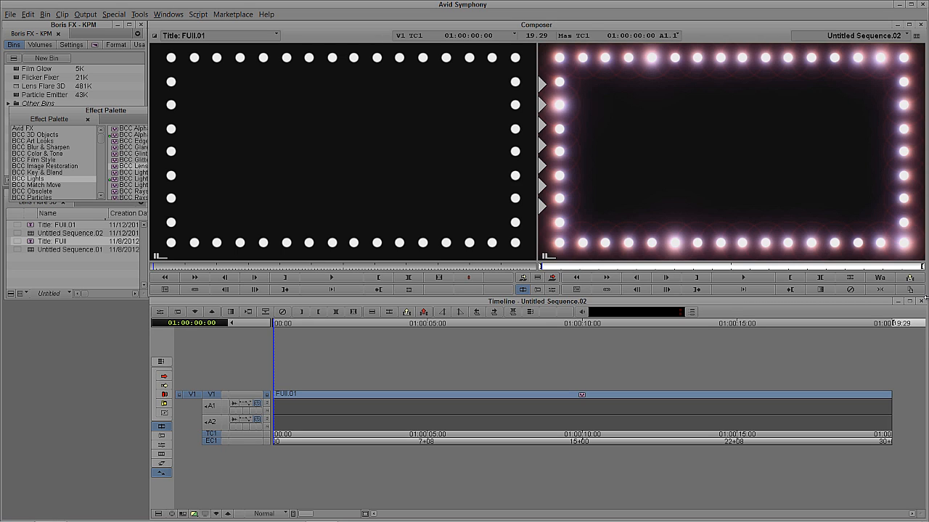
left_click(742, 278)
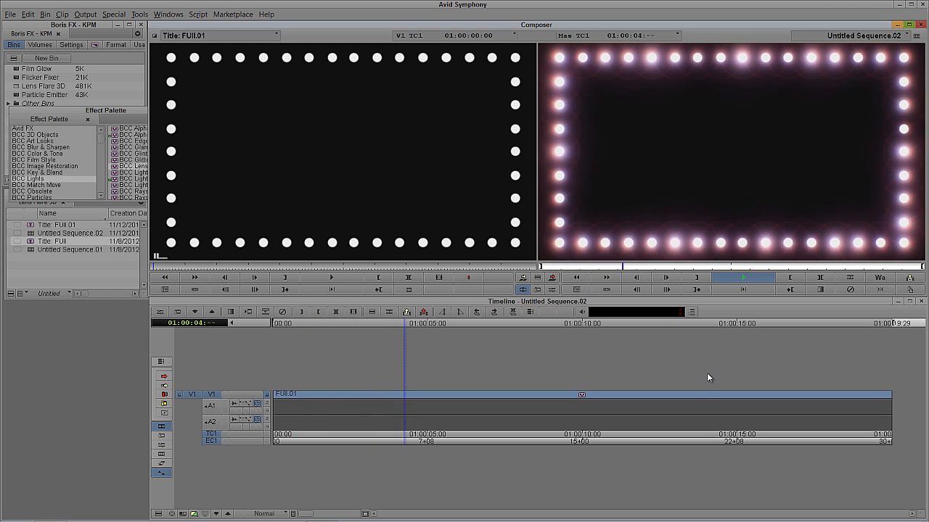
left_click(736, 277)
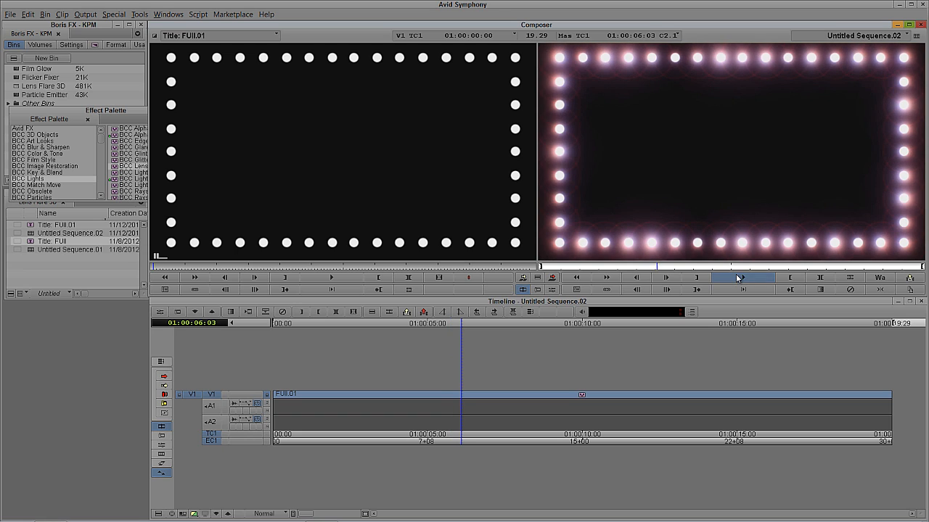
- Add a second video track above the title, make V2 the active track and close the effect settings
key("shift+F10")
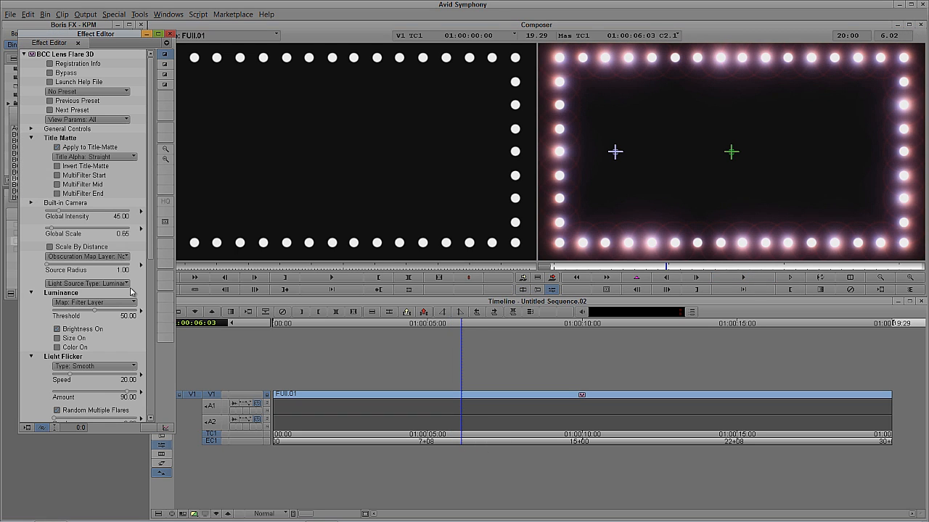
left_click_drag(150, 254, 121, 300)
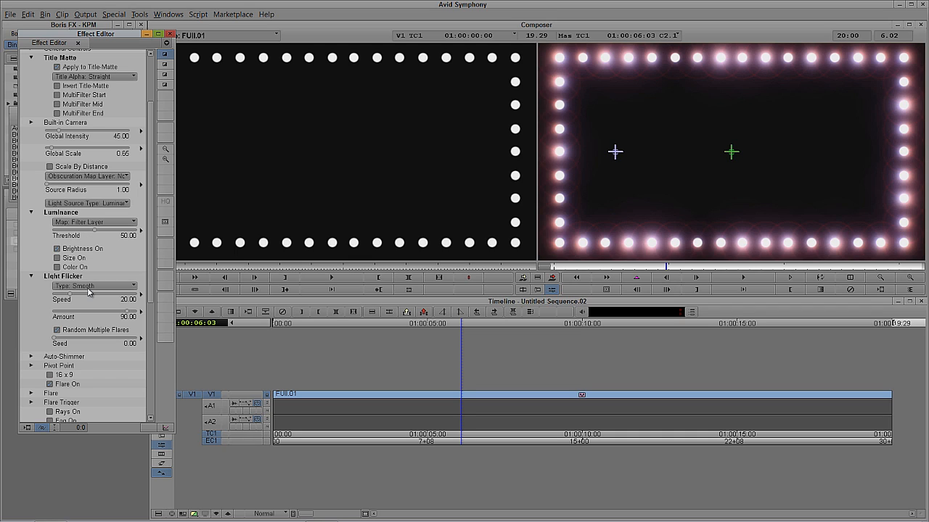
key("ctrl+y")
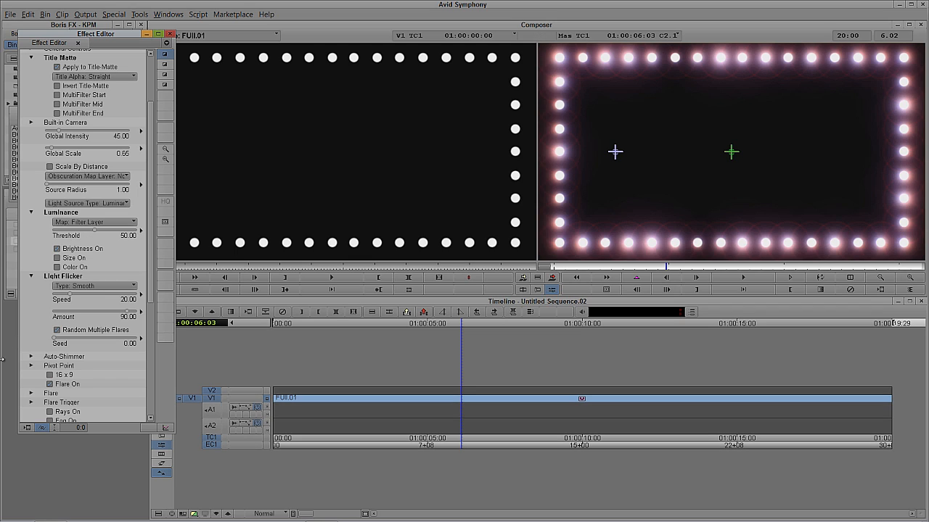
left_click(213, 399)
left_click(135, 35)
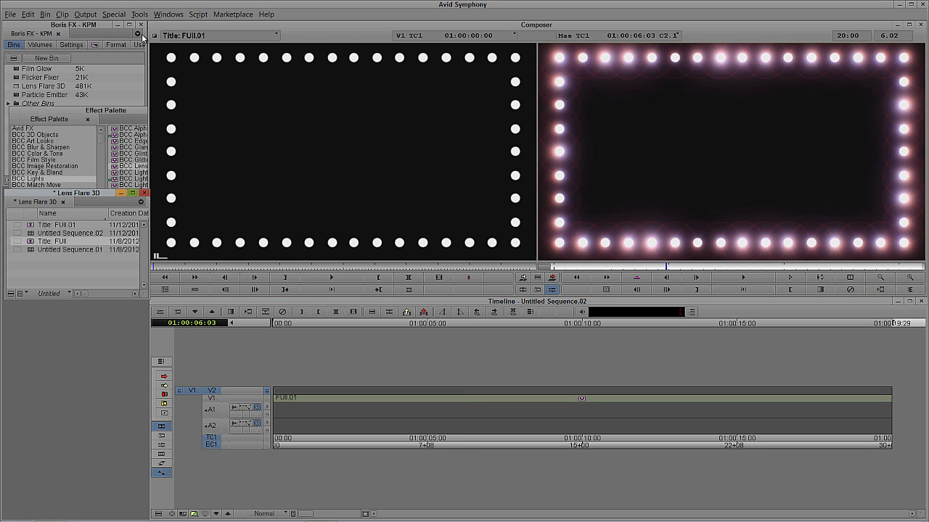
- Apply the BCC Extruded Text effect to the empty V2 track and open its effect settings
left_click(44, 135)
left_click(145, 142)
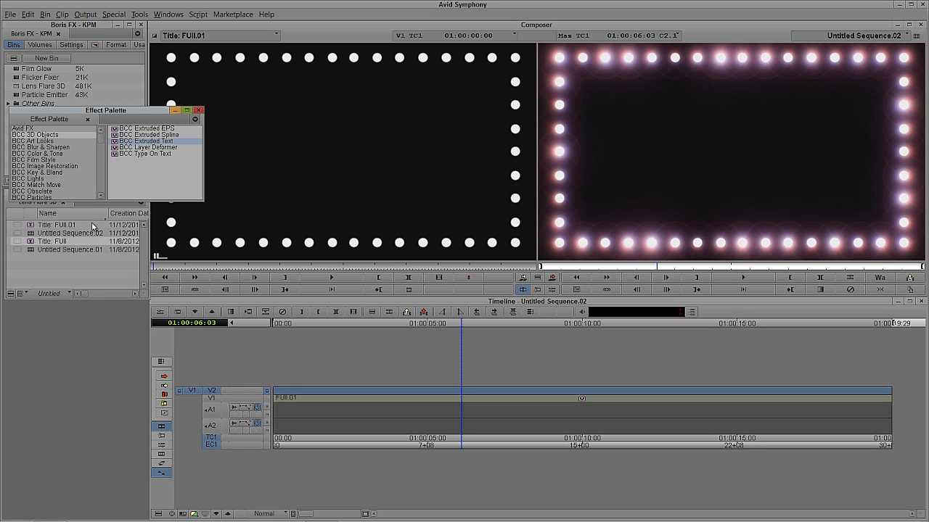
left_click_drag(123, 143, 460, 393)
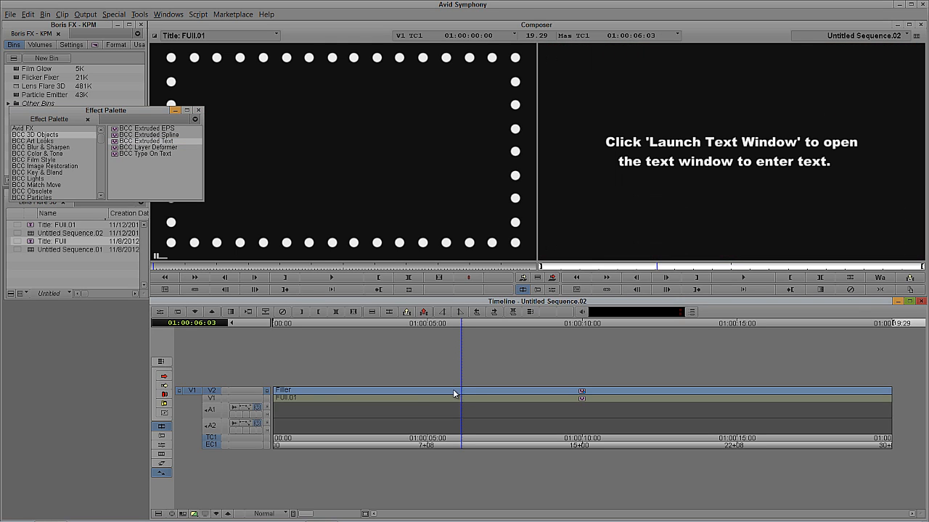
key("shift+F10")
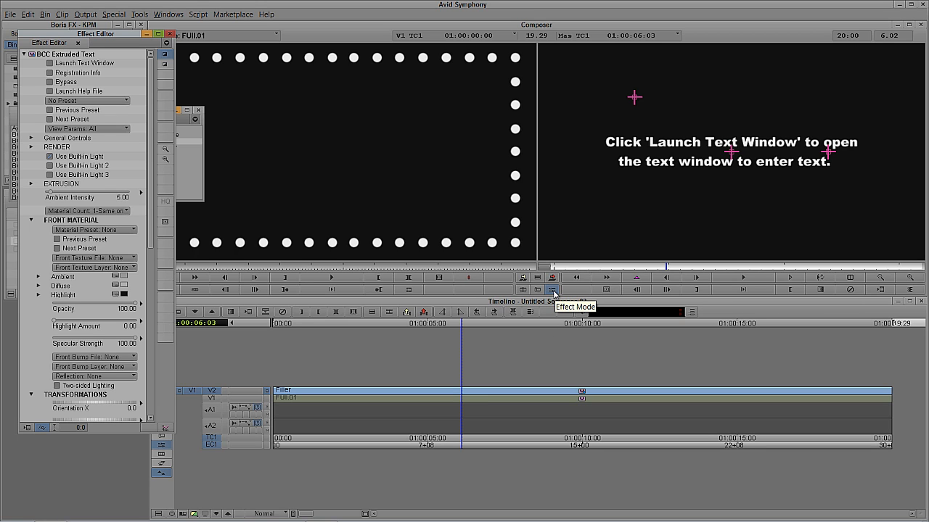
- Enter BORIS FX in the Extruded Text effect's text window and apply it
left_click_drag(133, 35, 174, 57)
left_click(148, 85)
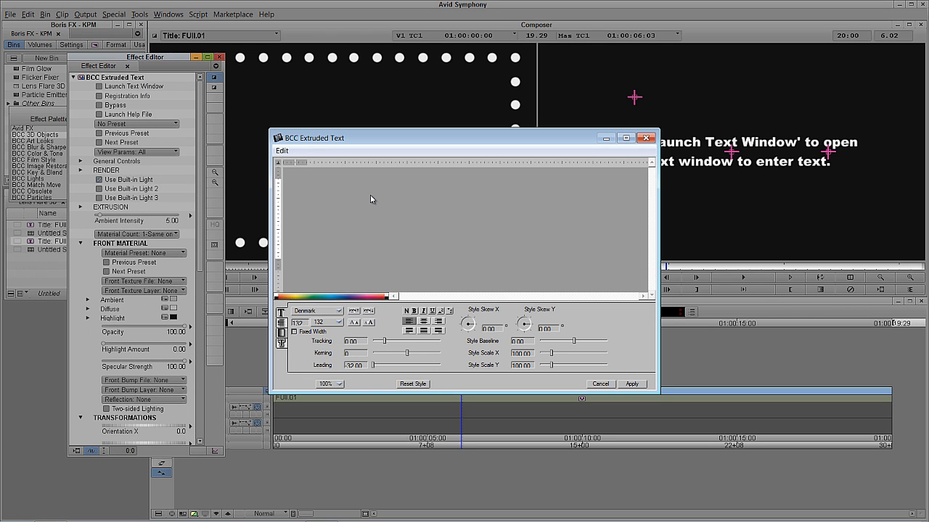
key("Caps_Lock")
type("BOR")
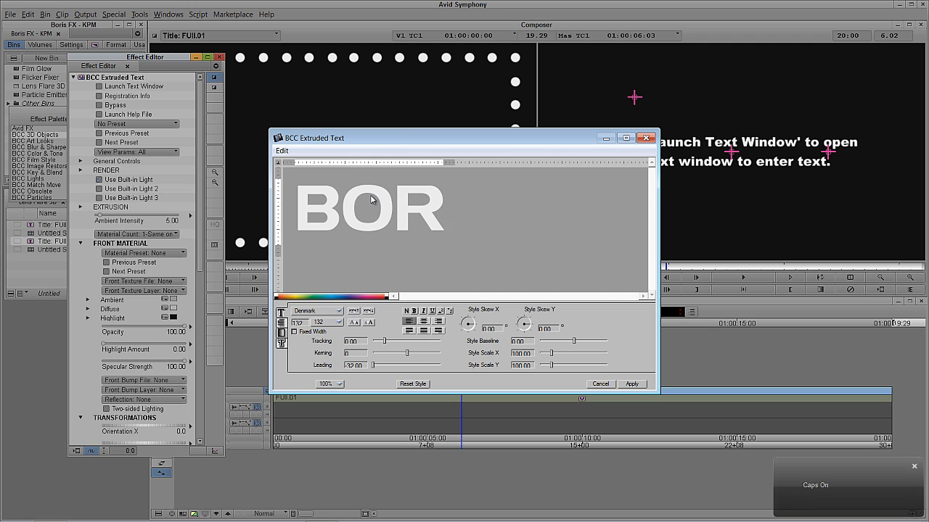
type("IS FX")
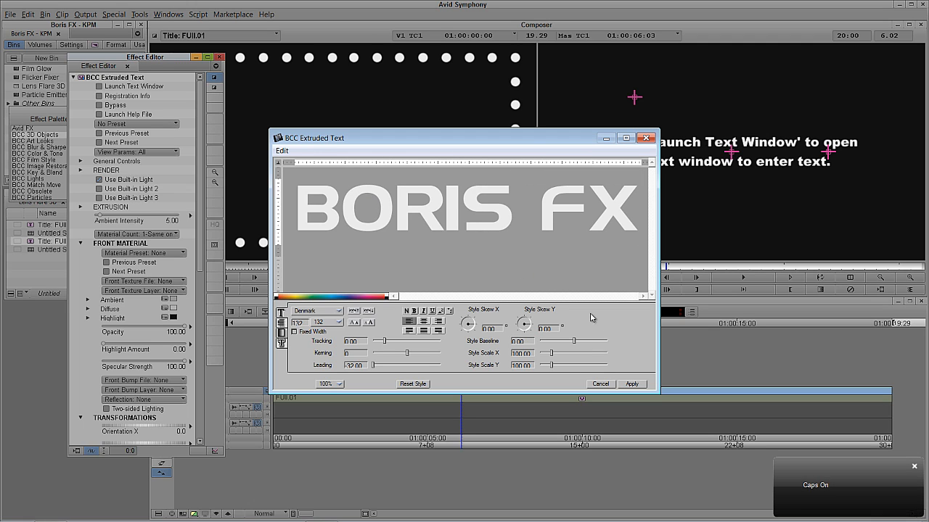
left_click(628, 384)
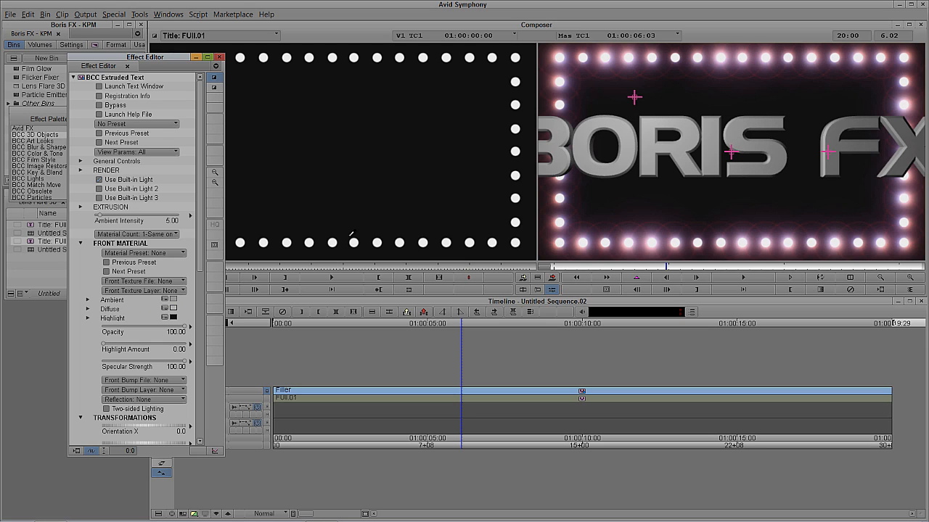
- Tint the extruded text with a color sampled from the border lights and set its Master Scale to 67
left_click_drag(588, 130, 724, 61)
left_click(724, 61)
left_click_drag(200, 193, 196, 345)
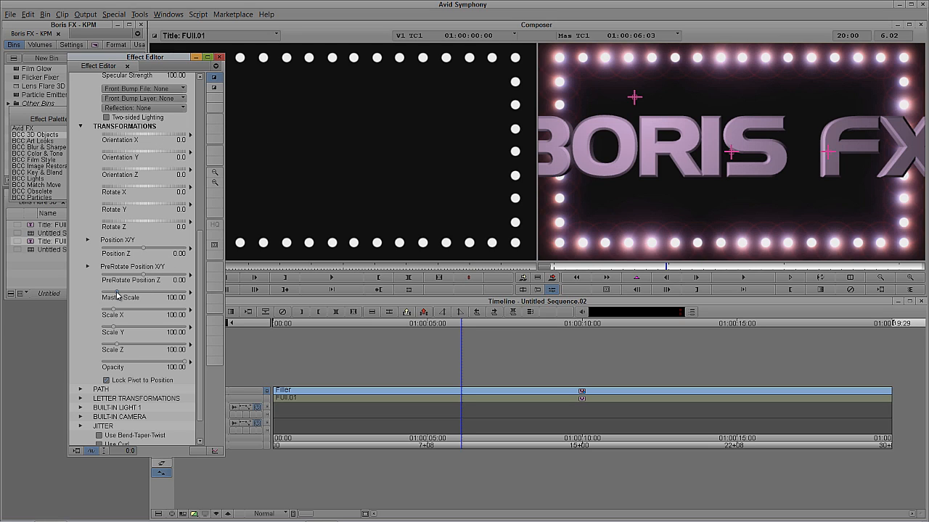
type("7")
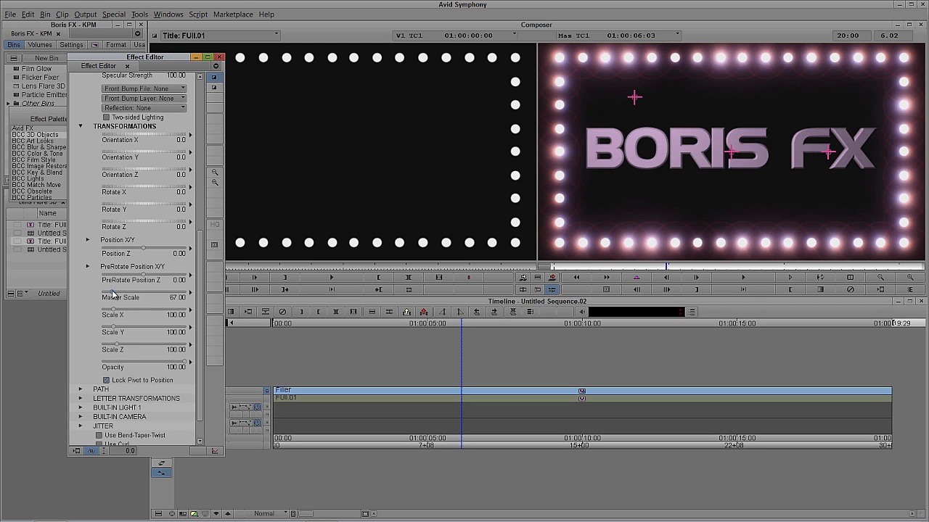
- Set the text's Rotate Y to 15 at the first frame of the sequence
left_click(570, 276)
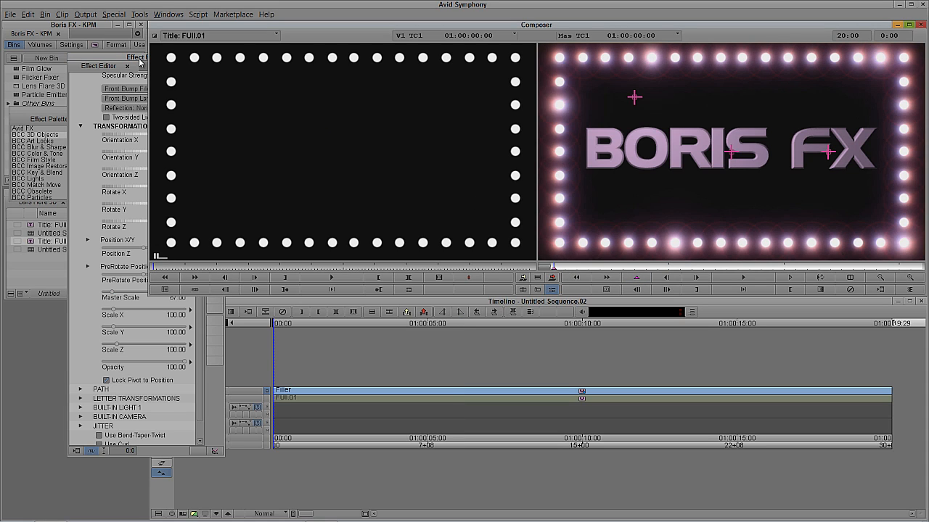
left_click(142, 60)
left_click_drag(142, 61, 108, 45)
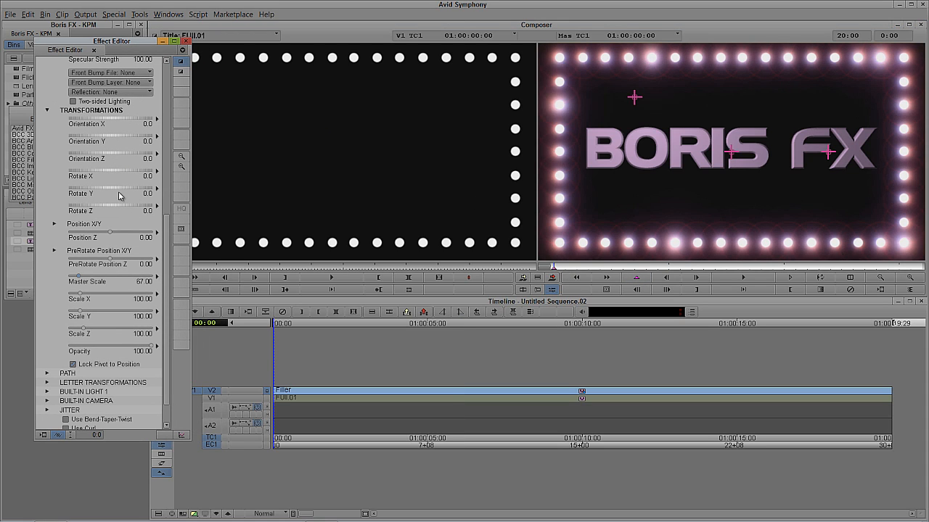
left_click(111, 190)
left_click_drag(114, 188, 122, 188)
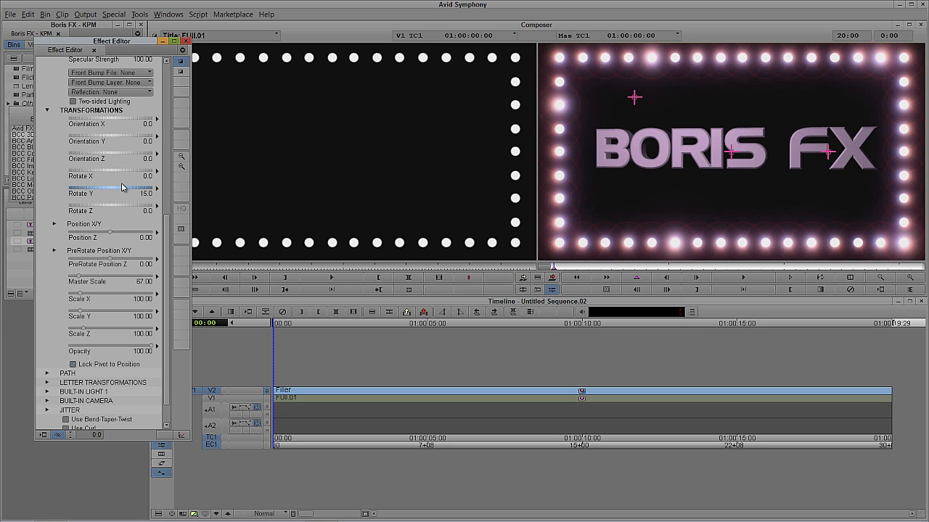
- Set the text's Rotate Y to -15 at the last frame of the sequence
left_click(881, 266)
left_click(898, 266)
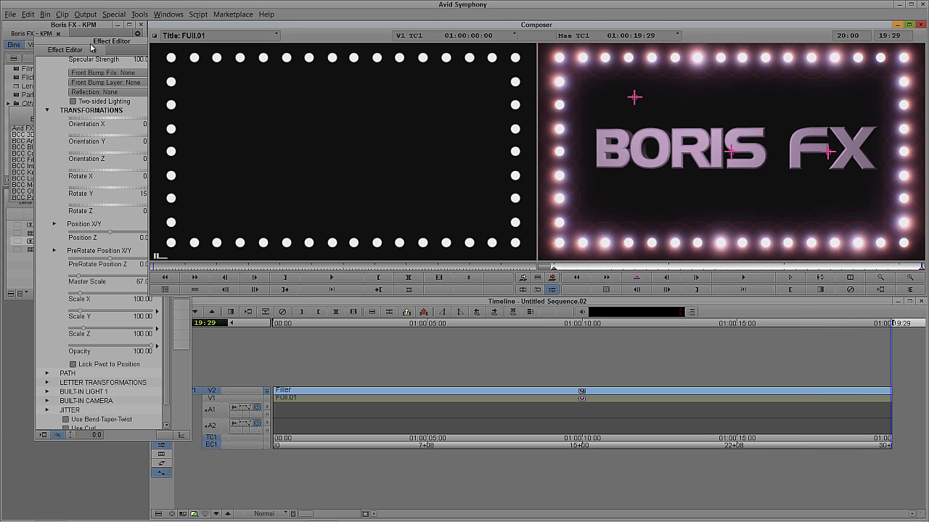
left_click_drag(92, 48, 66, 38)
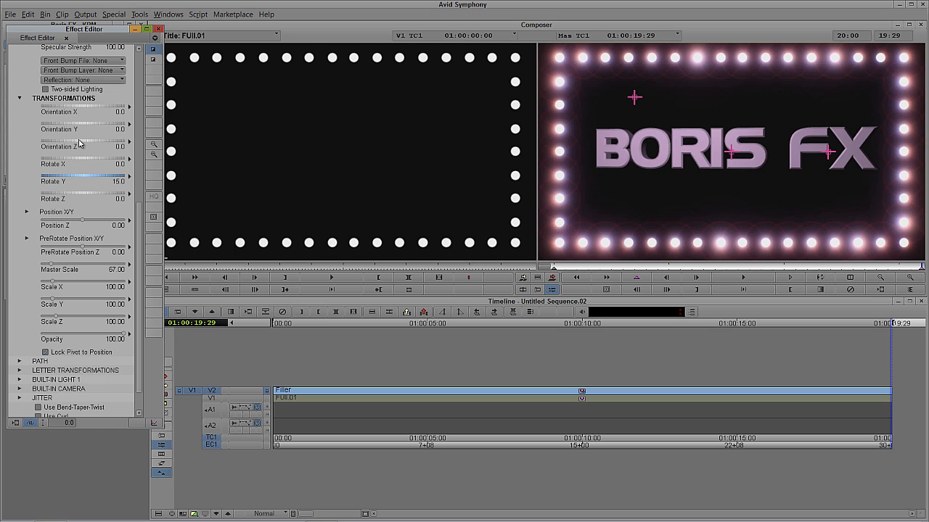
left_click(93, 178)
type("-15")
key("Return")
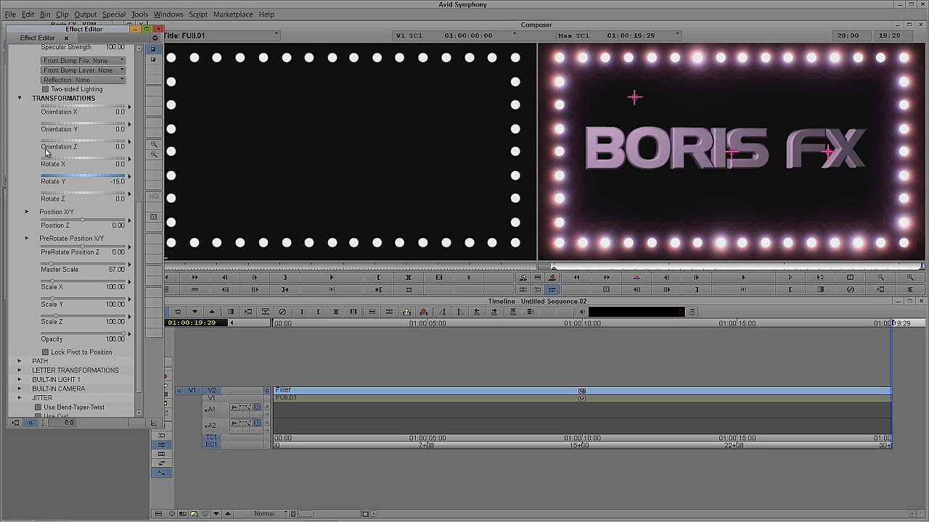
- Set the text's Rotate Z to -11 at the last frame and 11 at the first frame
left_click(92, 194)
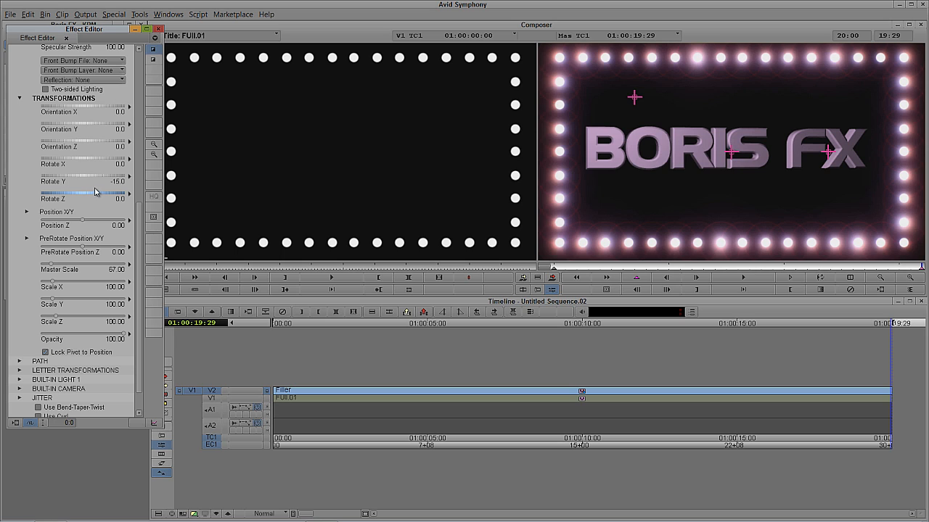
left_click_drag(93, 194, 88, 198)
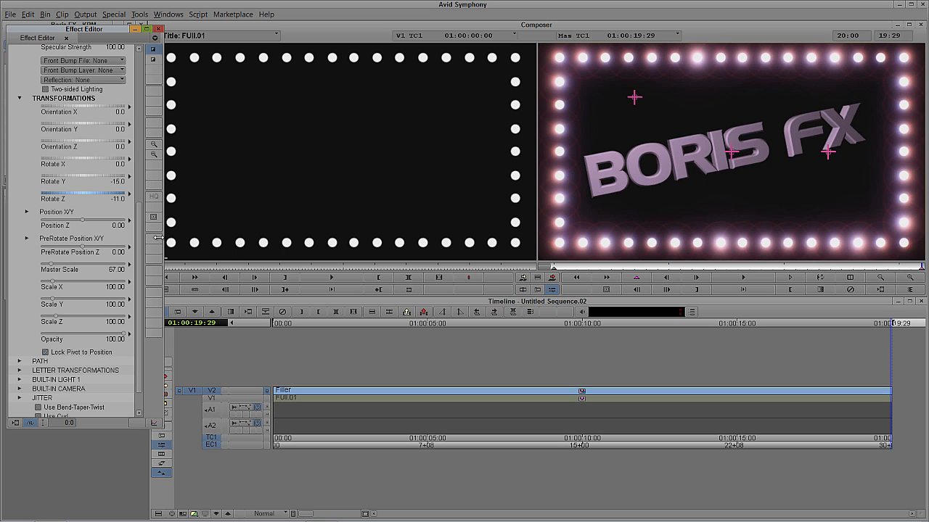
left_click(554, 267)
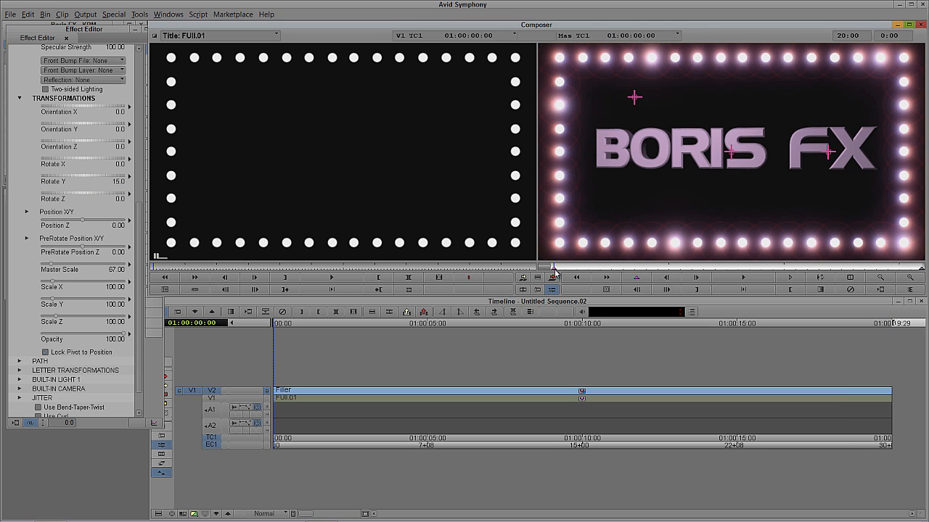
left_click(78, 196)
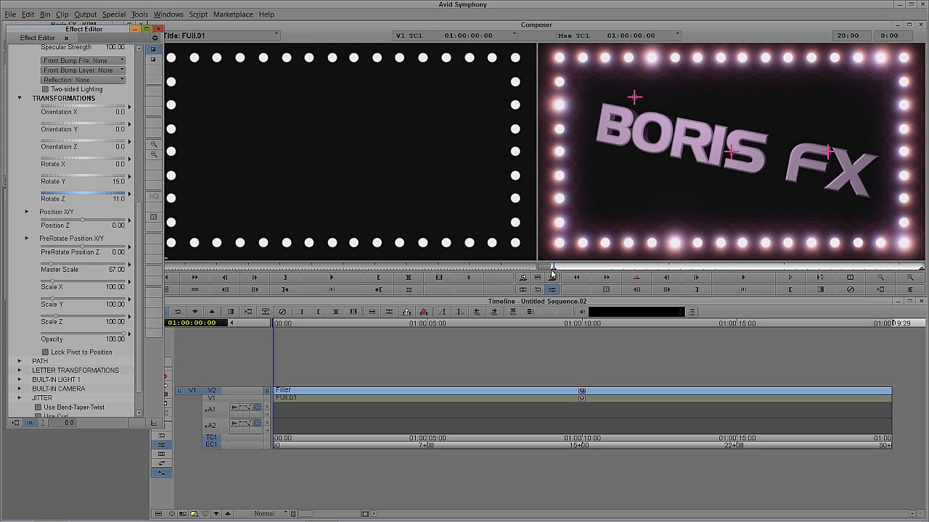
- Scrub through the sequence to review the extruded text's rotation between its first and last keyframes
left_click(629, 268)
left_click_drag(633, 267, 861, 268)
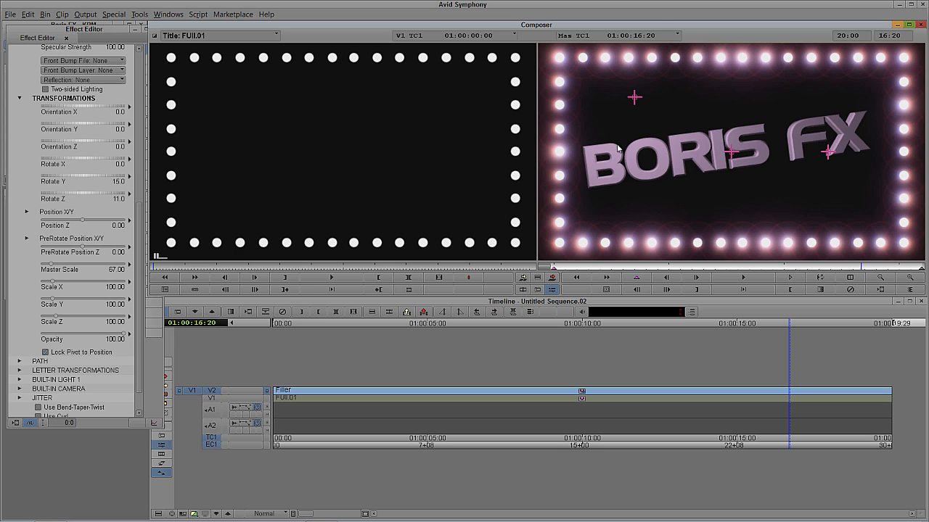
left_click_drag(879, 267, 738, 270)
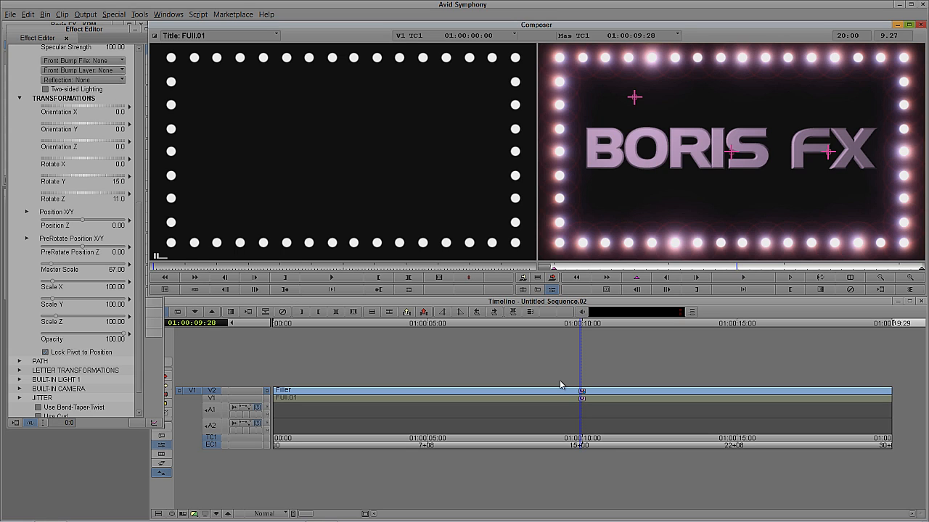
- Apply the BCC Lens Flare 3D effect from BCC Lights on top of the extruded text on V2 and open its parameters
left_click(118, 30)
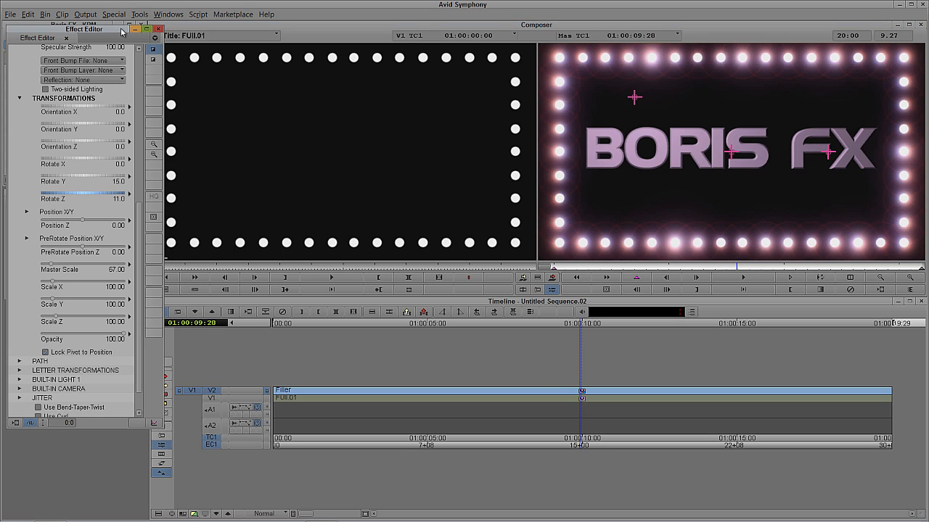
left_click(159, 29)
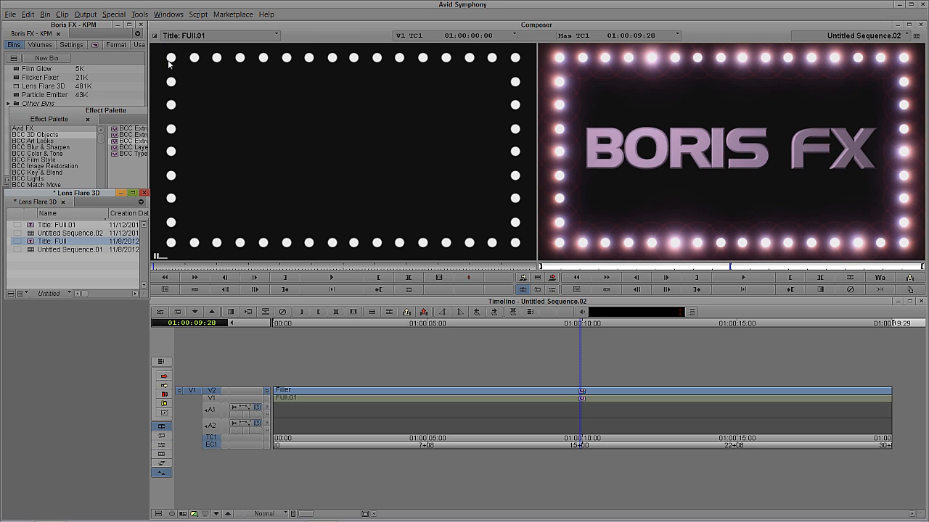
key("ctrl+8")
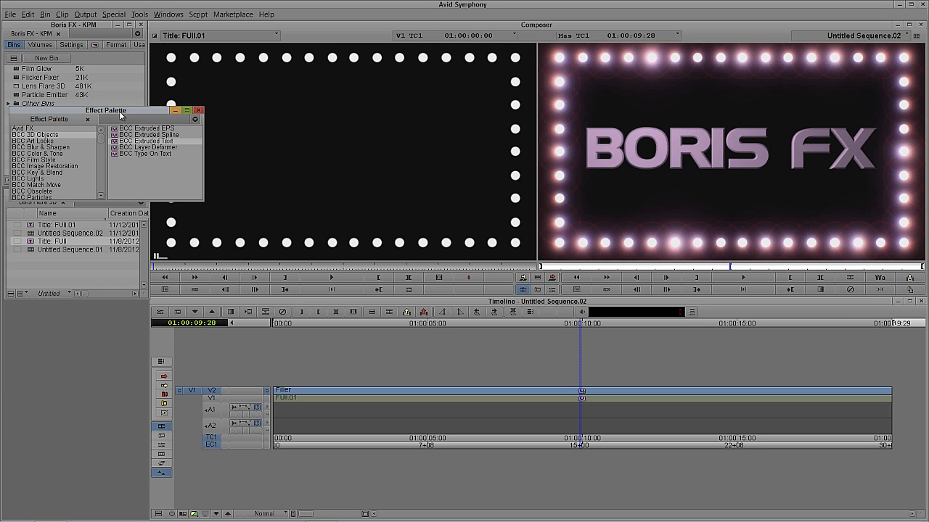
left_click(54, 179)
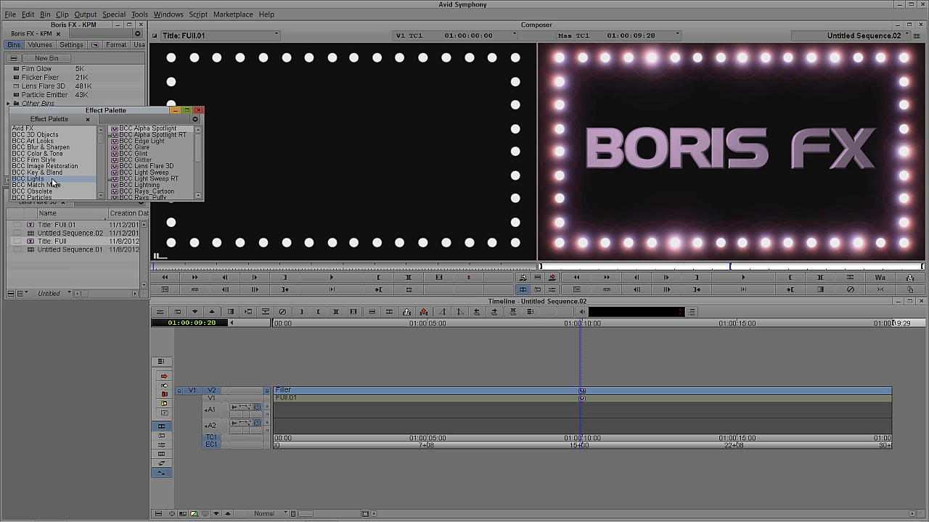
left_click(155, 166)
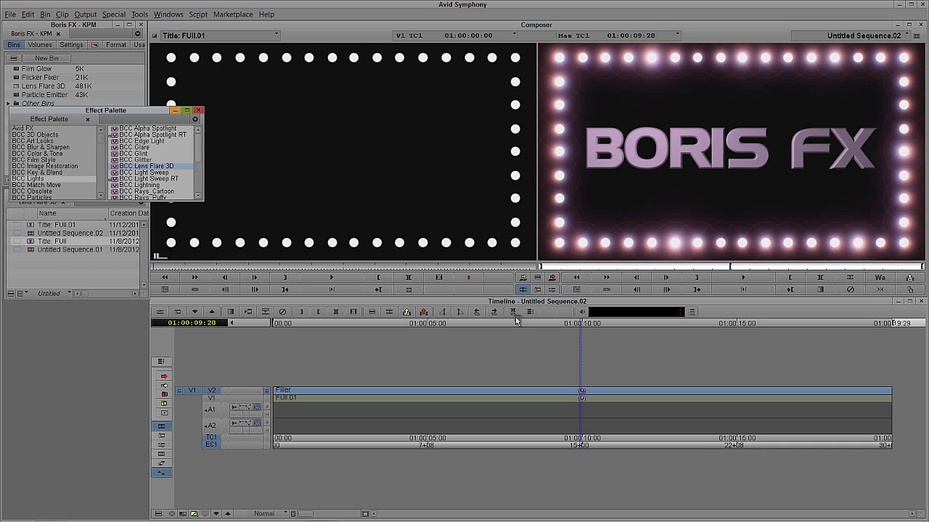
left_click_drag(515, 317, 499, 391)
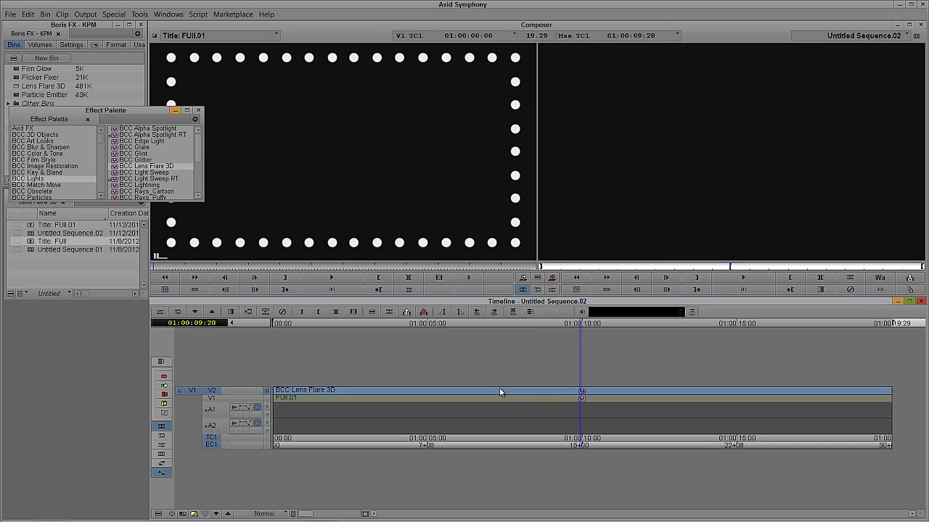
left_click(537, 397)
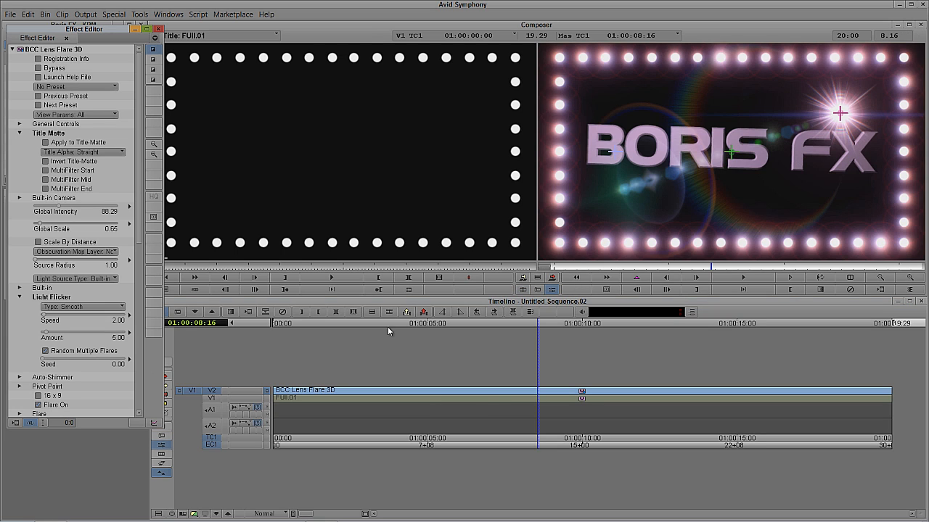
left_click(12, 50)
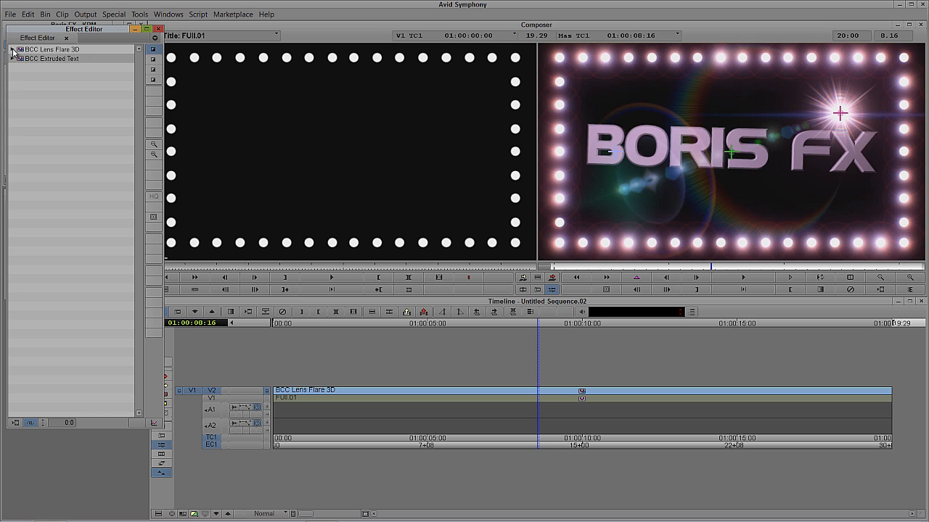
left_click(12, 50)
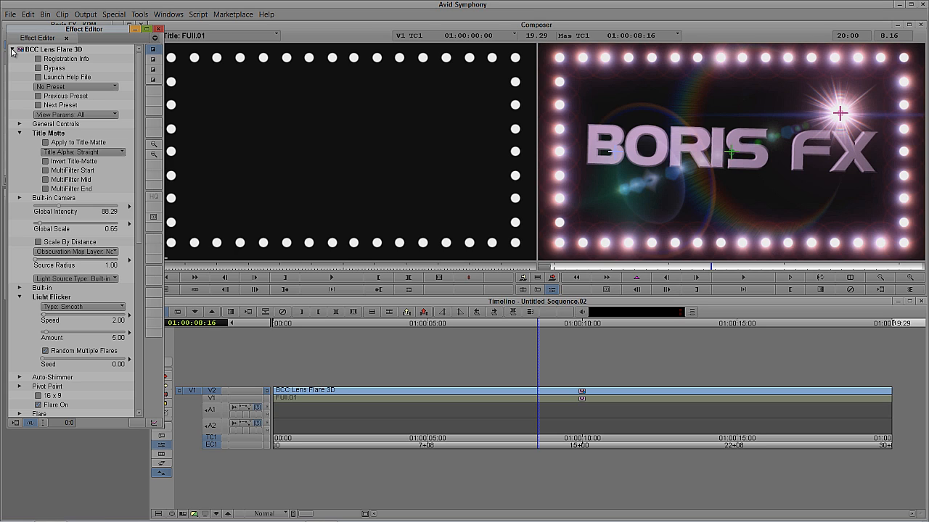
- Load the 105 Prime Chroma Hoop.bsp preset for the new lens flare and turn off Apply to Title-Matte
left_click(67, 88)
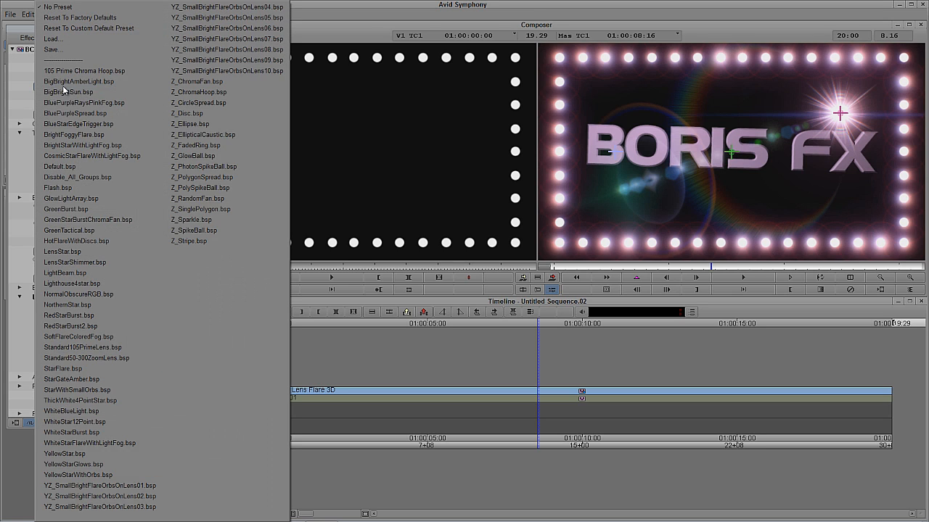
left_click(142, 71)
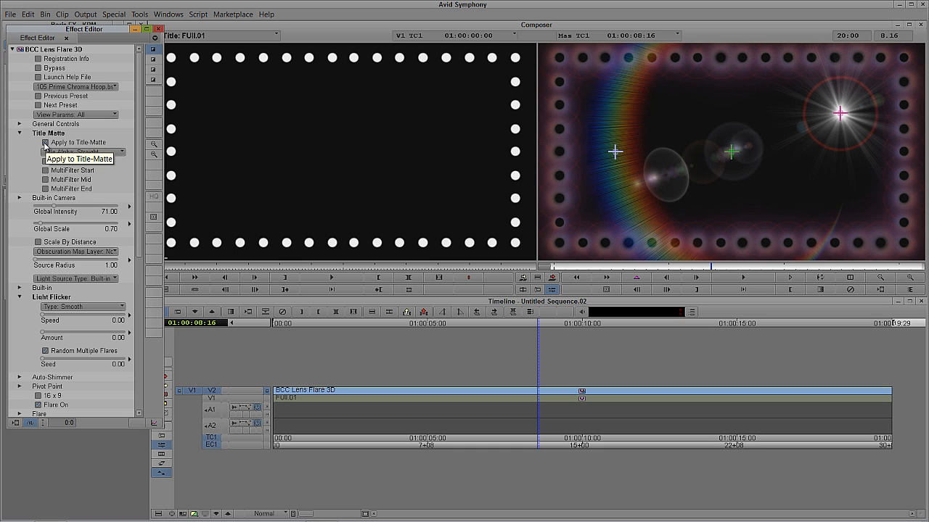
left_click(45, 142)
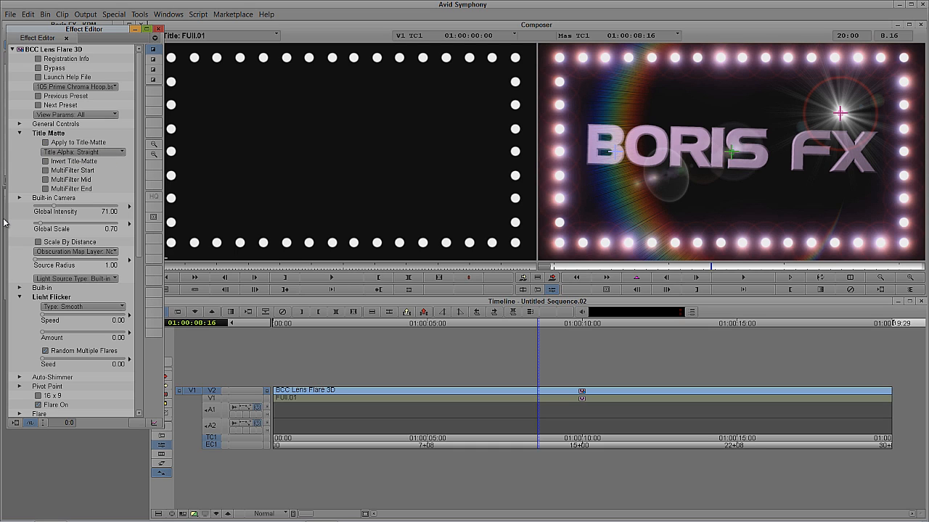
- Load the SoftFlareColoredFog.bsp preset and move the flare's source to the upper left of the letter B
left_click(110, 87)
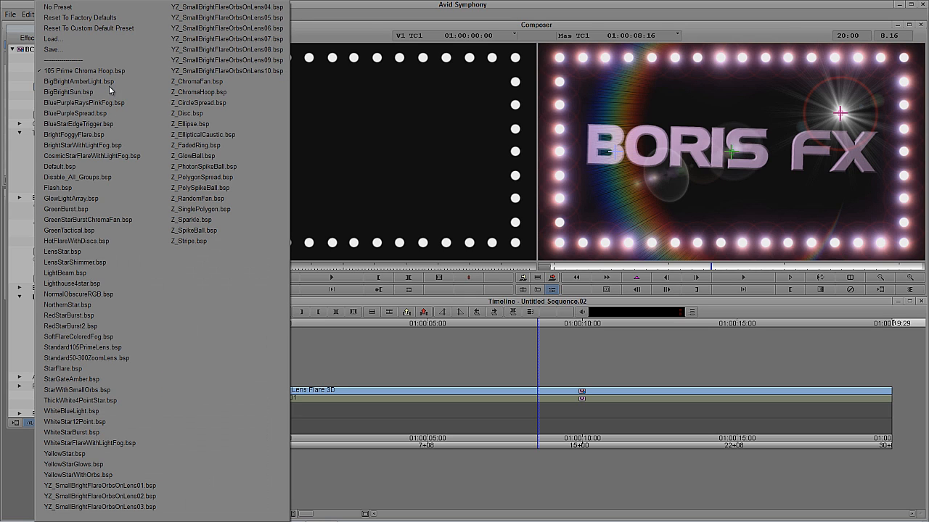
left_click(119, 338)
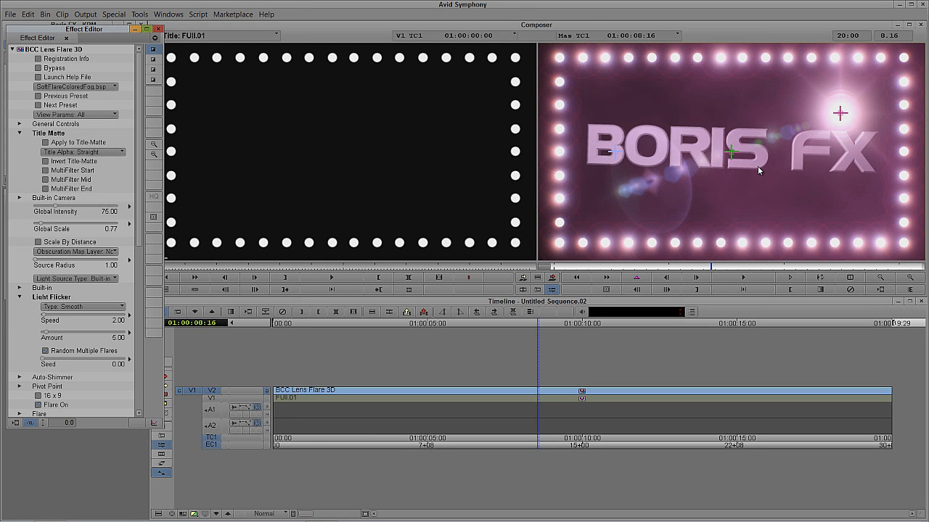
left_click(840, 114)
left_click_drag(839, 114, 589, 123)
- At the first frame, set the flare's Global Intensity to 60 and place its source on the B's upper-left corner
left_click(552, 265)
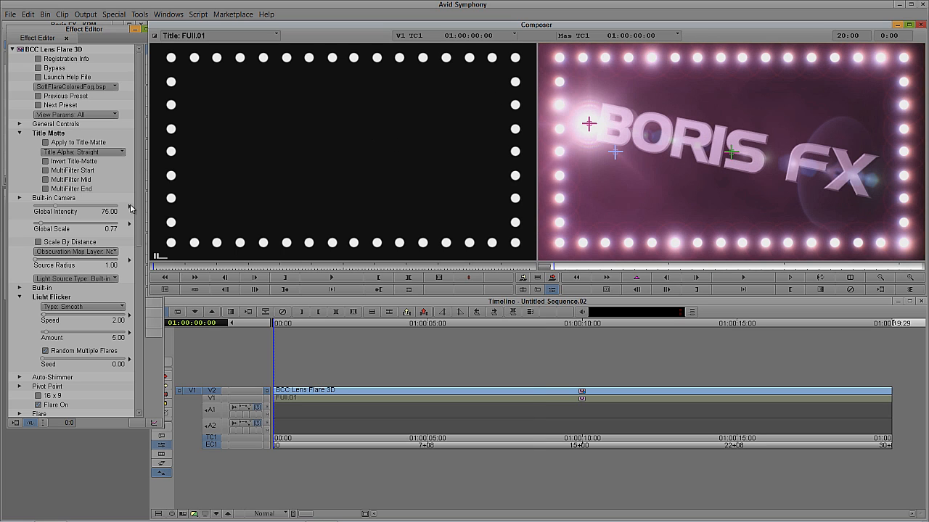
left_click(57, 209)
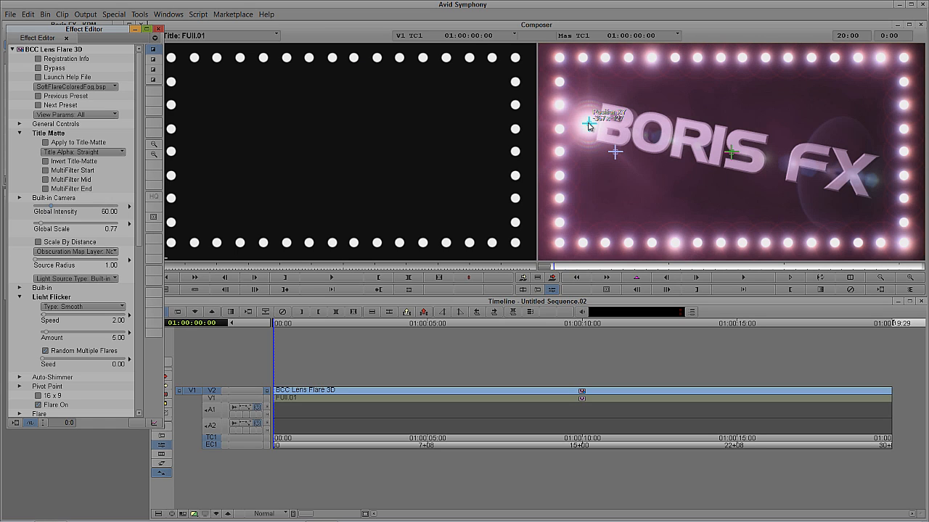
left_click_drag(587, 124, 603, 101)
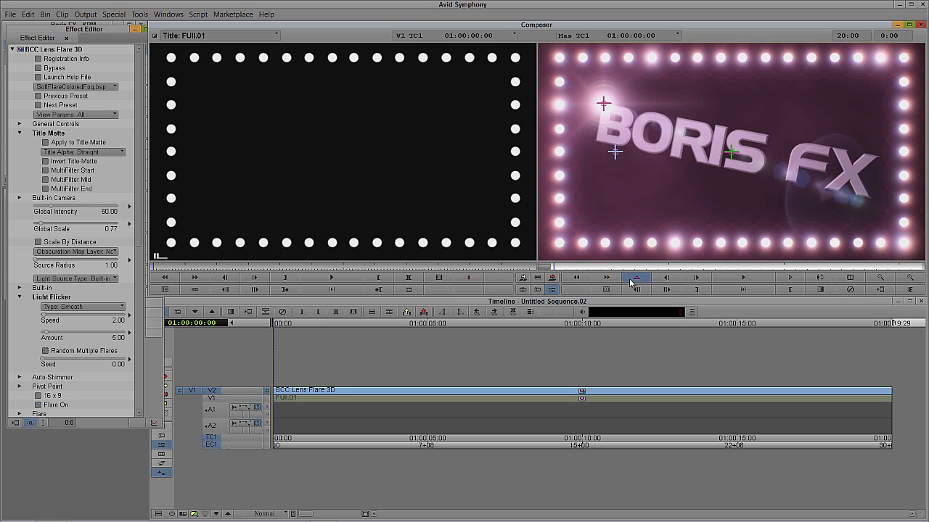
- Keyframe the flare's position at the last frame and midway through the sequence to follow the B's upper-left corner
left_click_drag(600, 267, 923, 265)
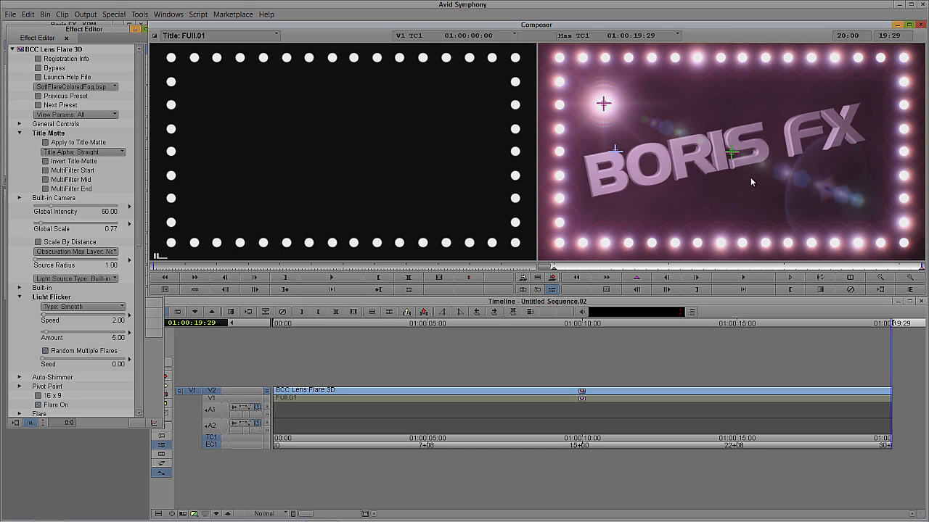
left_click_drag(603, 103, 603, 133)
left_click(745, 267)
mouse_move(690, 267)
left_mouse_down()
mouse_move(573, 270)
mouse_move(680, 269)
left_mouse_up()
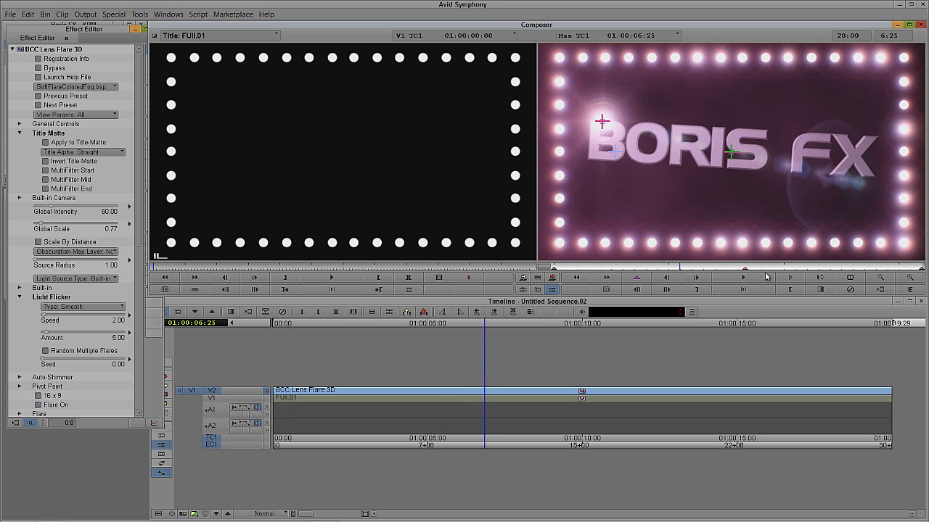
left_click_drag(788, 270, 915, 269)
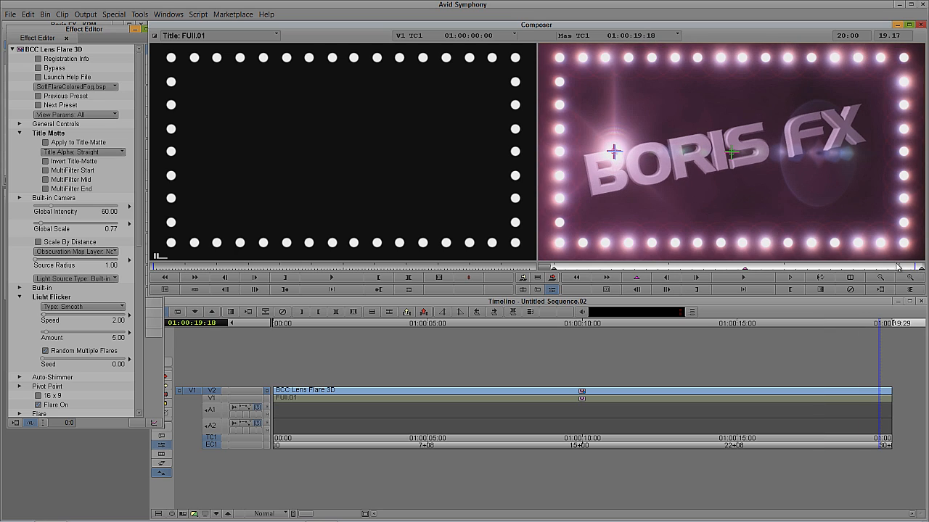
- Render the Lens Flare 3D effect to DATADRIVE1 (Y:) and play the sequence from its start
left_click(669, 331)
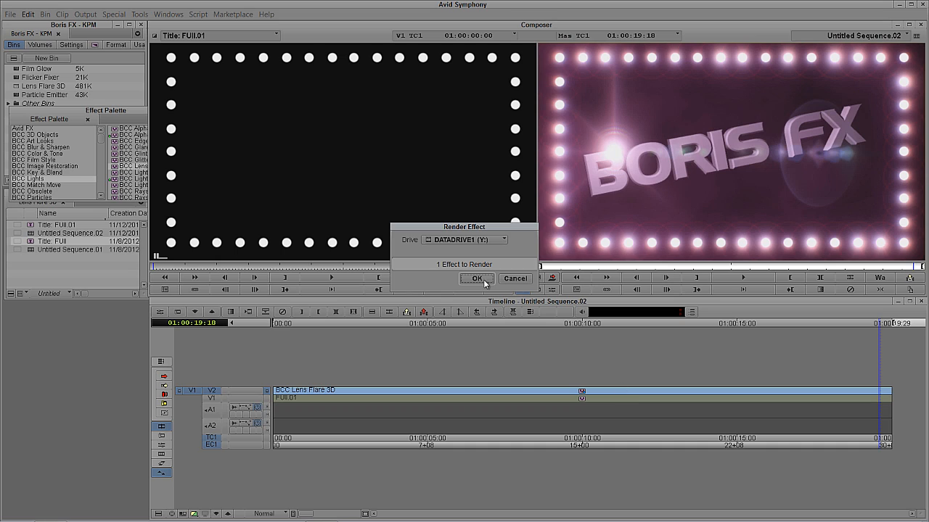
left_click(476, 280)
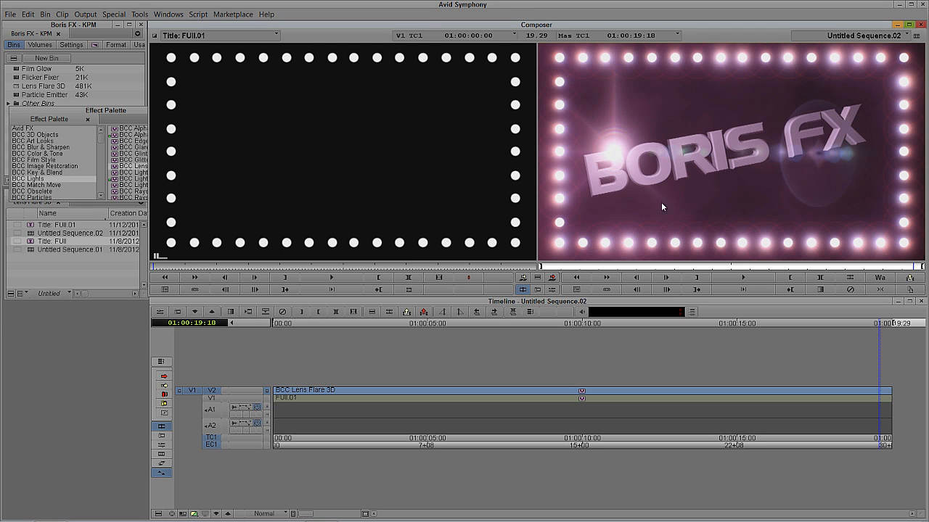
left_click_drag(540, 390, 227, 398)
left_click(744, 277)
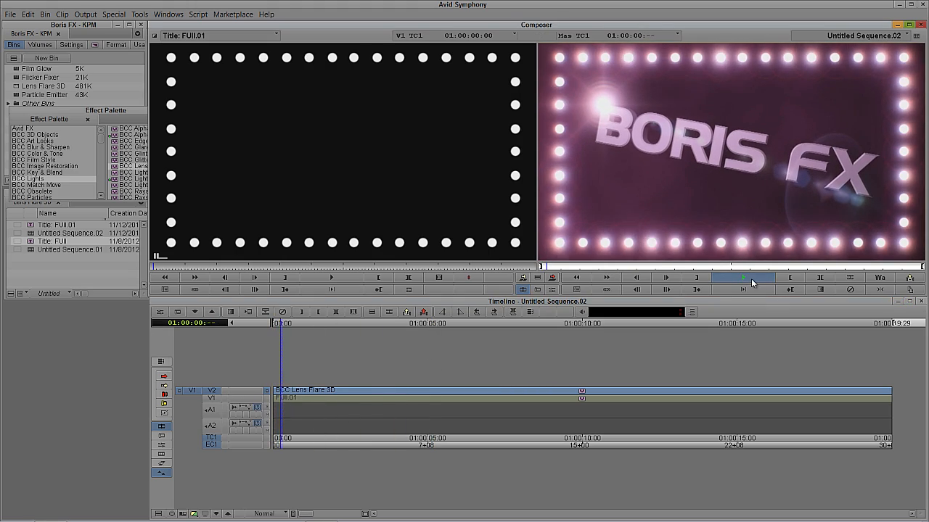